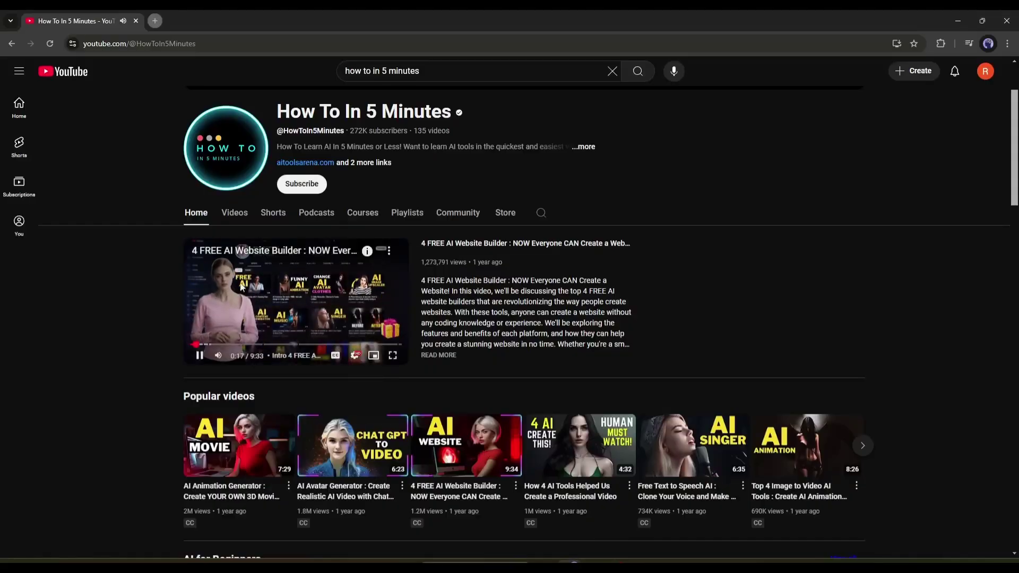
Open the AI Animation Generator video and skip its ad.
scroll(250, 289, "up", 3)
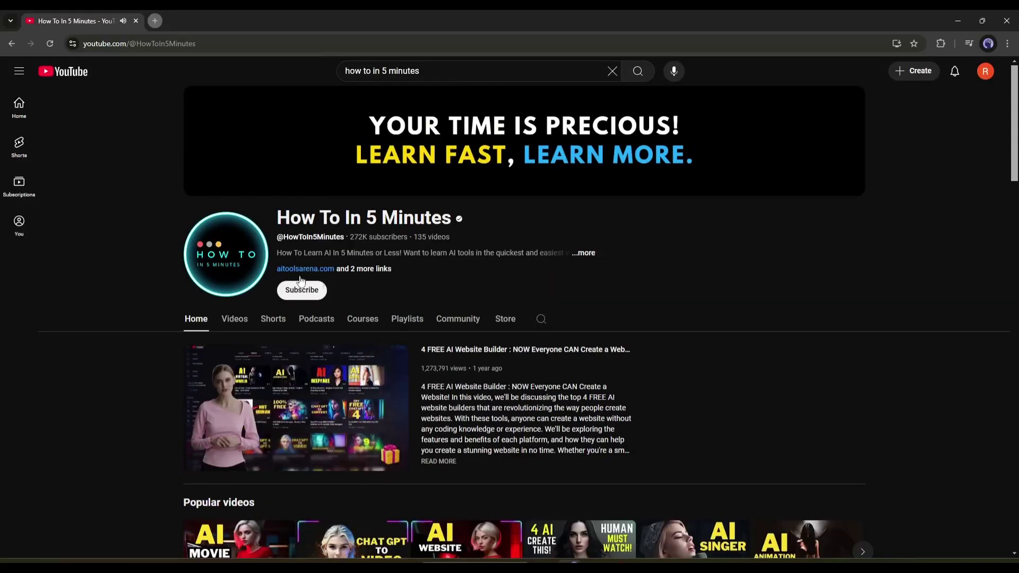
scroll(313, 292, "down", 5)
left_click(238, 340)
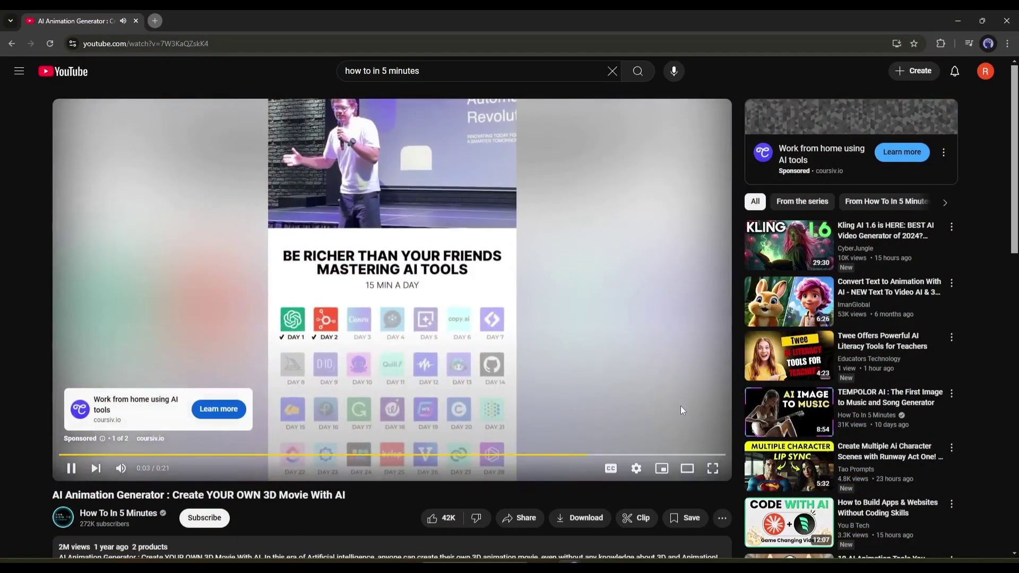
left_click(690, 421)
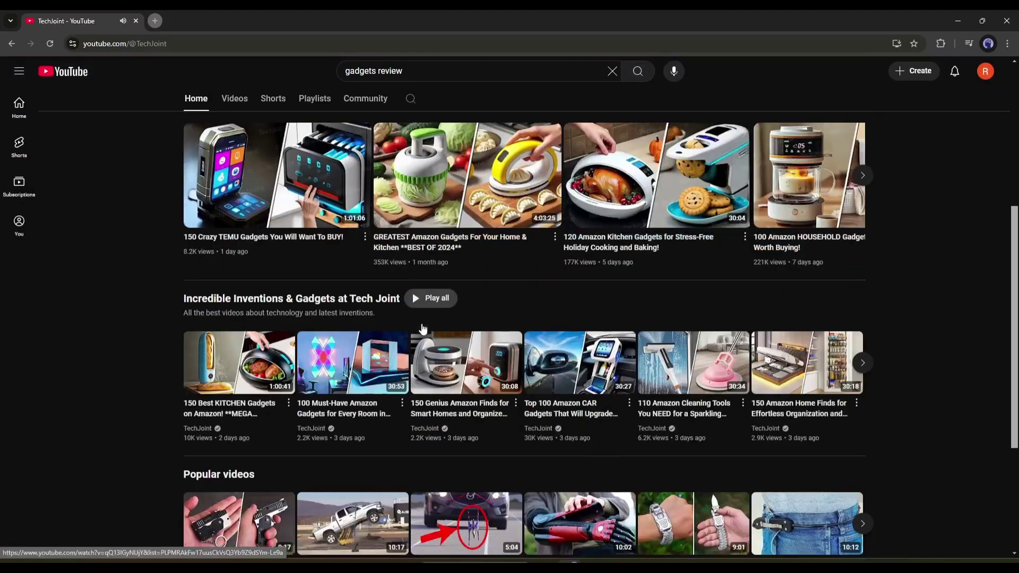
Browse the TechJoint channel, then start creating a new YouTube channel.
scroll(346, 330, "down", 1)
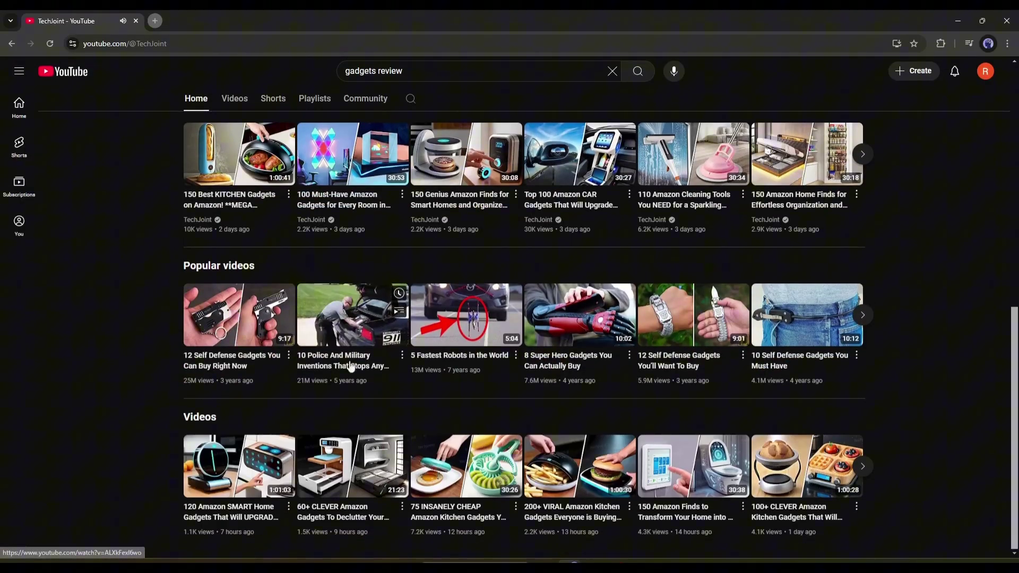
scroll(350, 366, "up", 12)
scroll(336, 273, "down", 8)
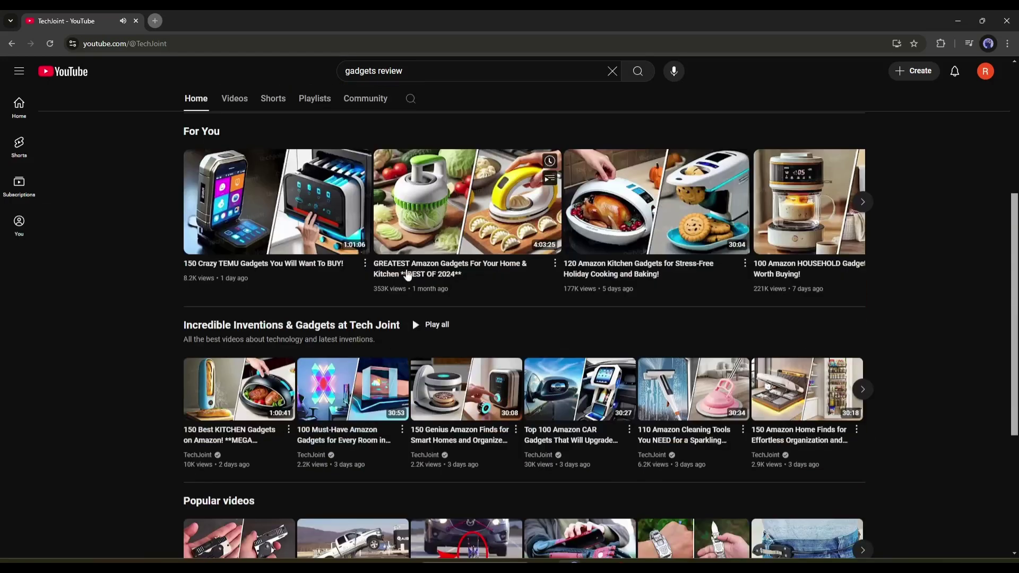
scroll(407, 275, "down", 4)
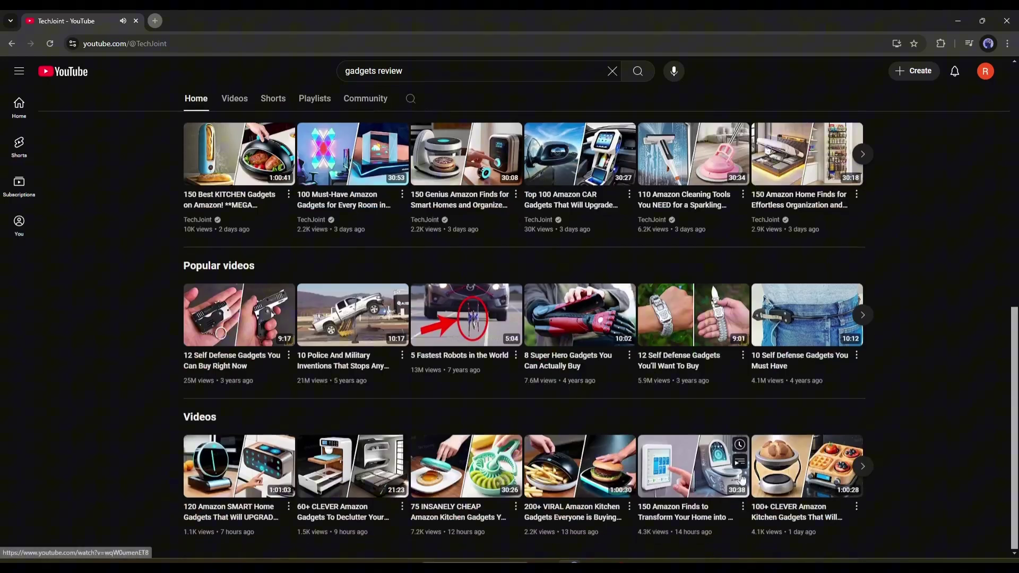
scroll(334, 294, "up", 12)
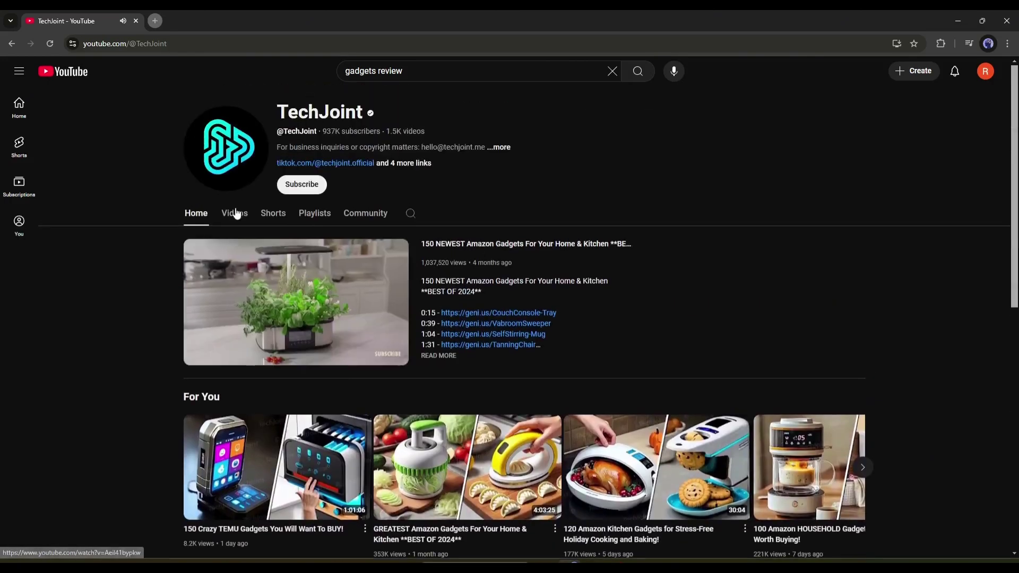
scroll(158, 301, "down", 8)
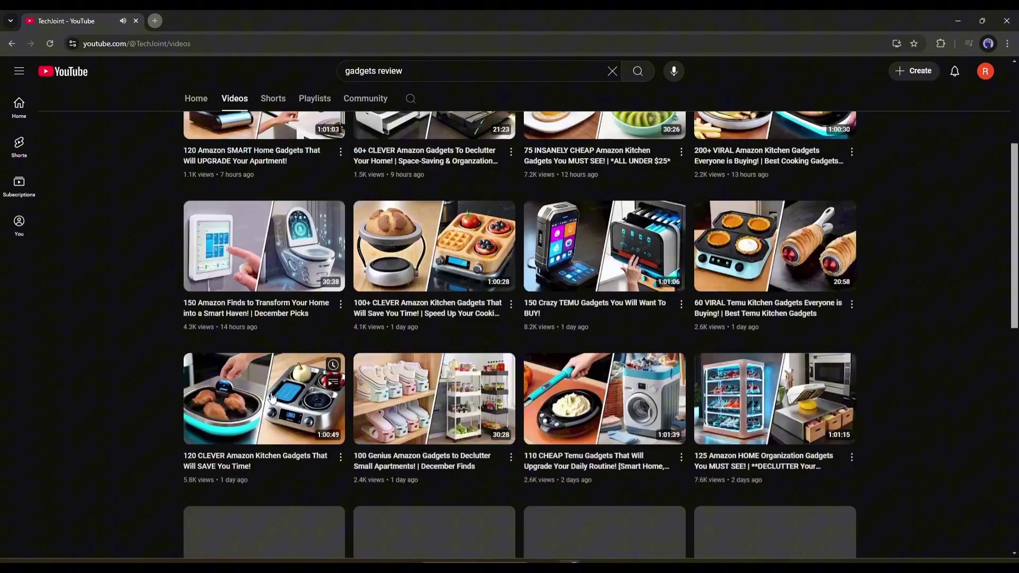
scroll(466, 393, "down", 10)
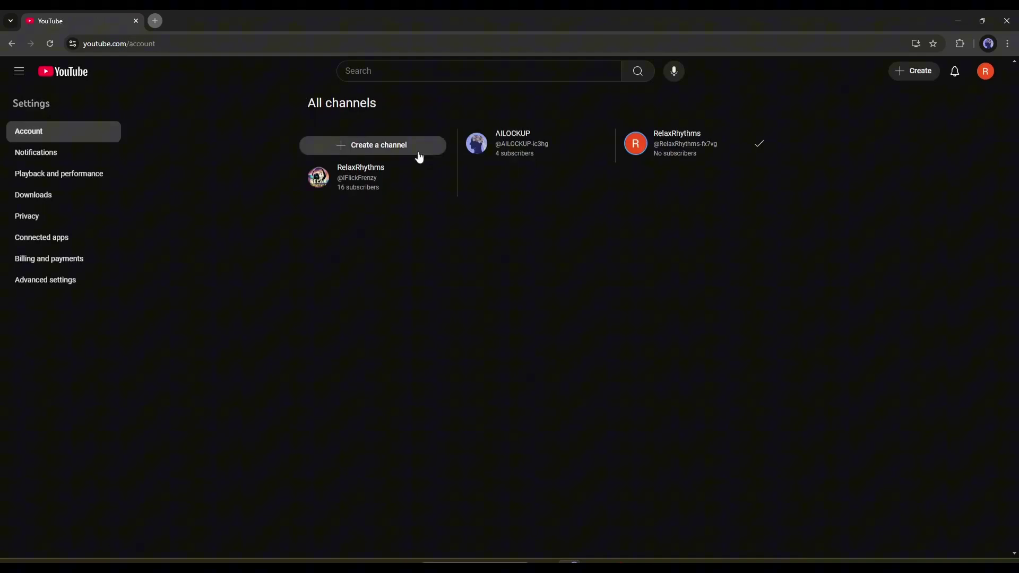
left_click(407, 154)
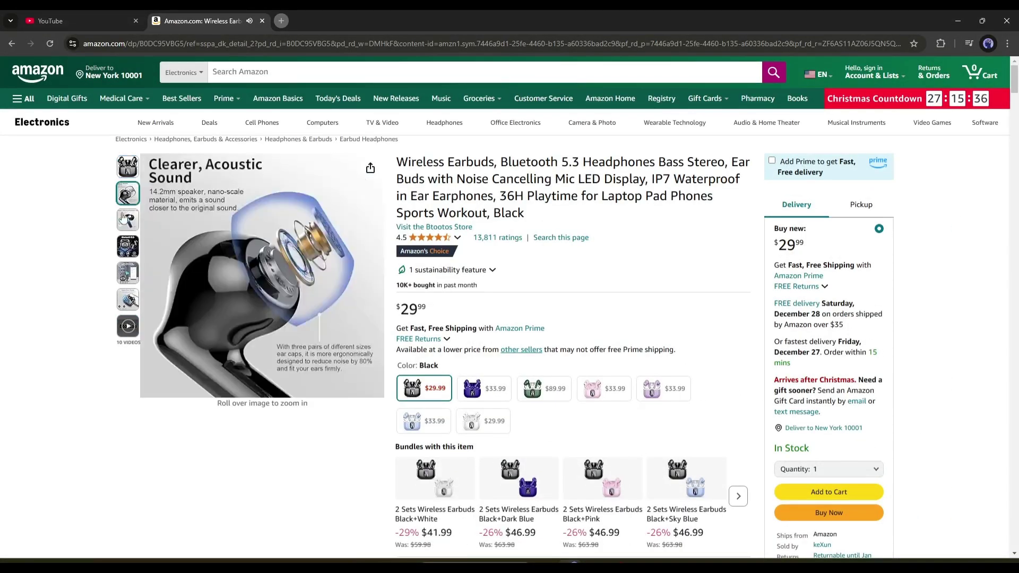
Copy the review-script prompt from Notepad into ChatGPT's message box.
mouse_move(212, 257)
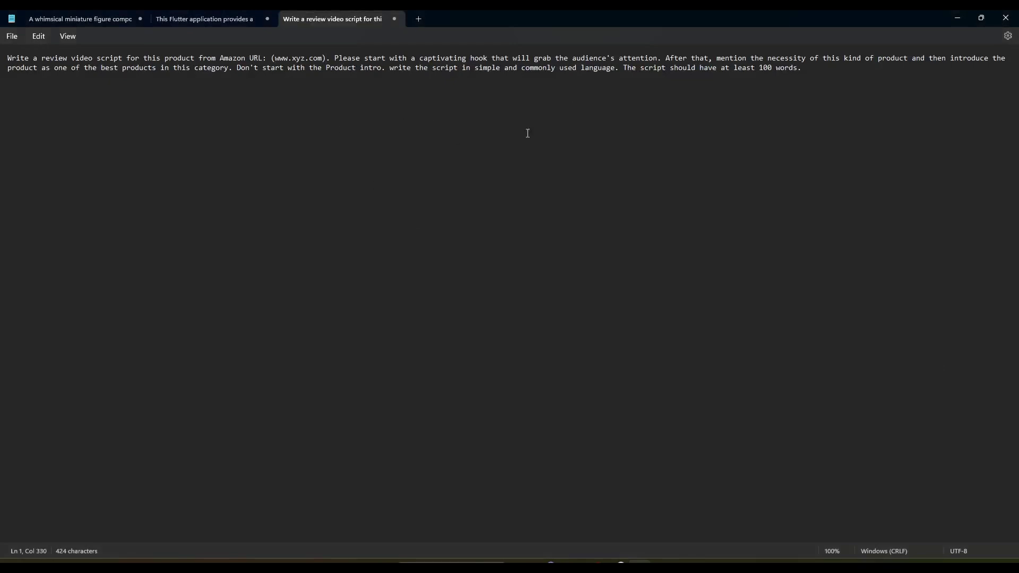
triple_click(168, 67)
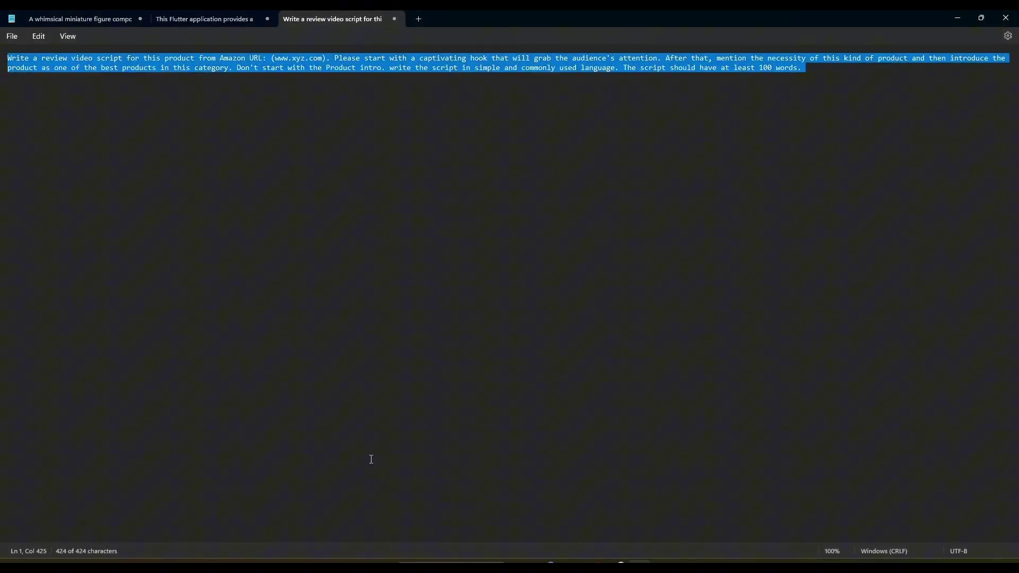
key("ctrl+c")
key("alt+Tab")
key("ctrl+v")
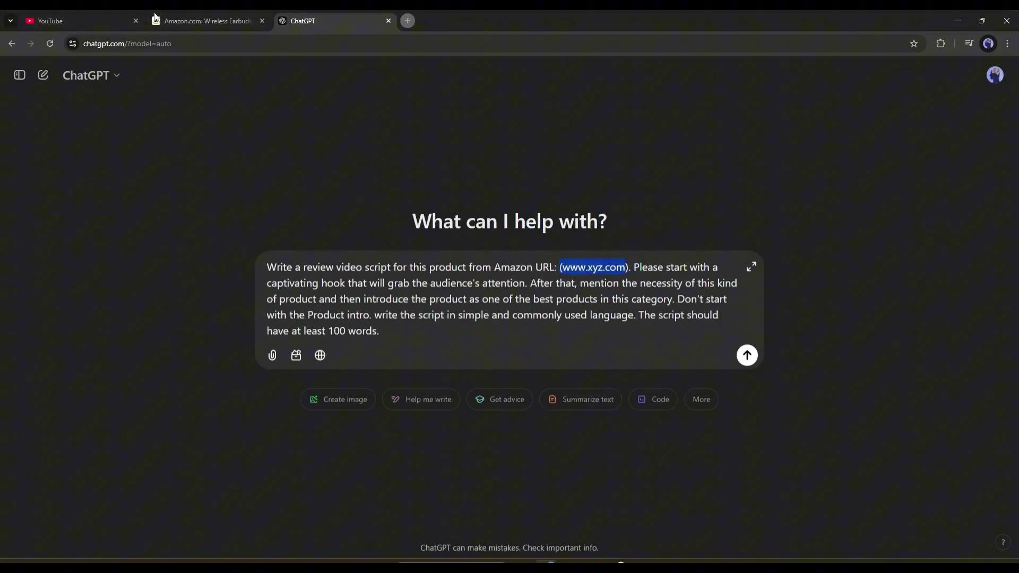
left_click(174, 16)
left_click(319, 43)
key("ctrl+c")
left_click(329, 20)
key("ctrl+v")
Send the prompt and select the generated earbuds review script.
left_click(746, 355)
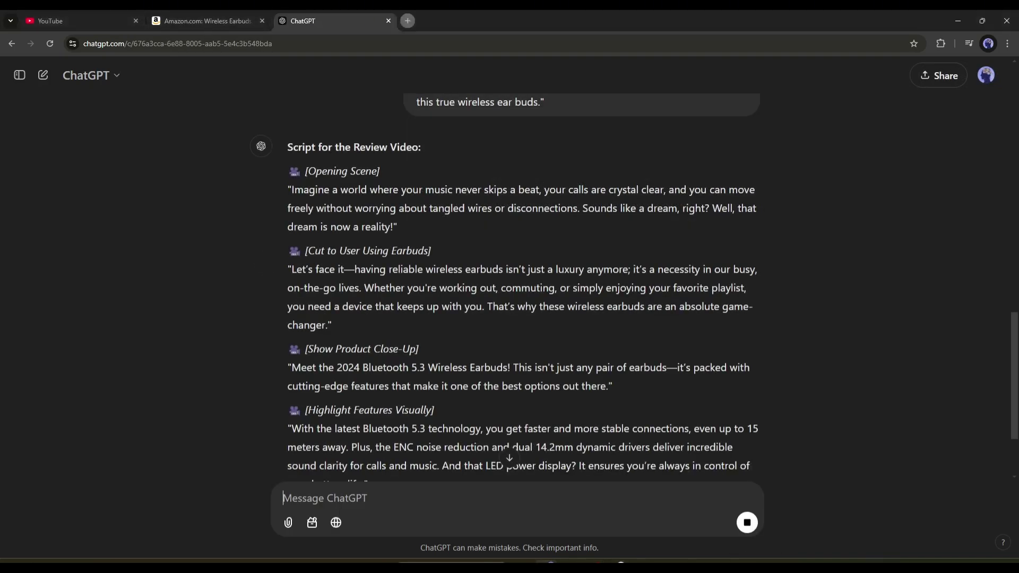
scroll(447, 334, "down", 4)
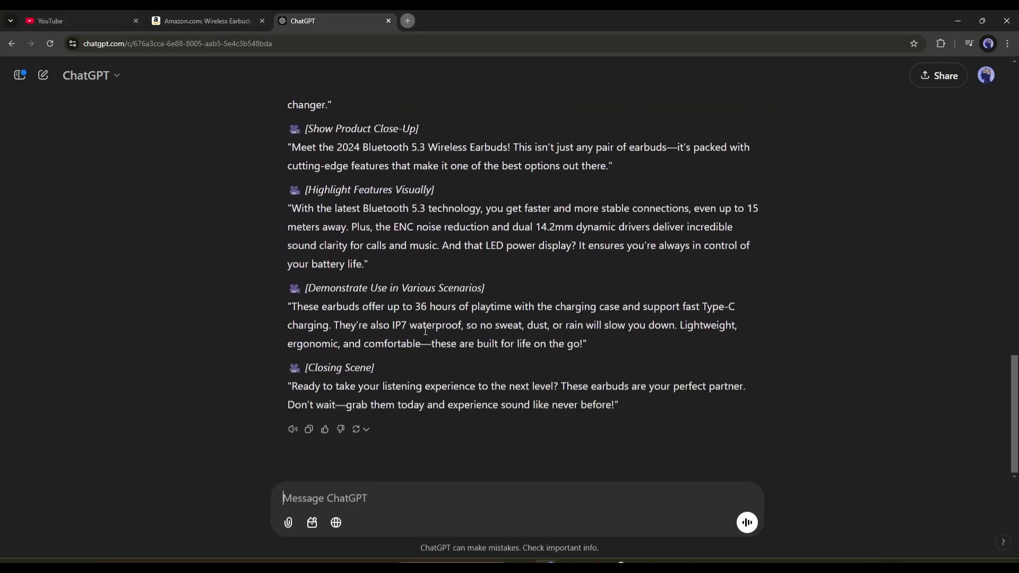
scroll(437, 343, "up", 2)
scroll(438, 343, "up", 2)
scroll(409, 331, "down", 4)
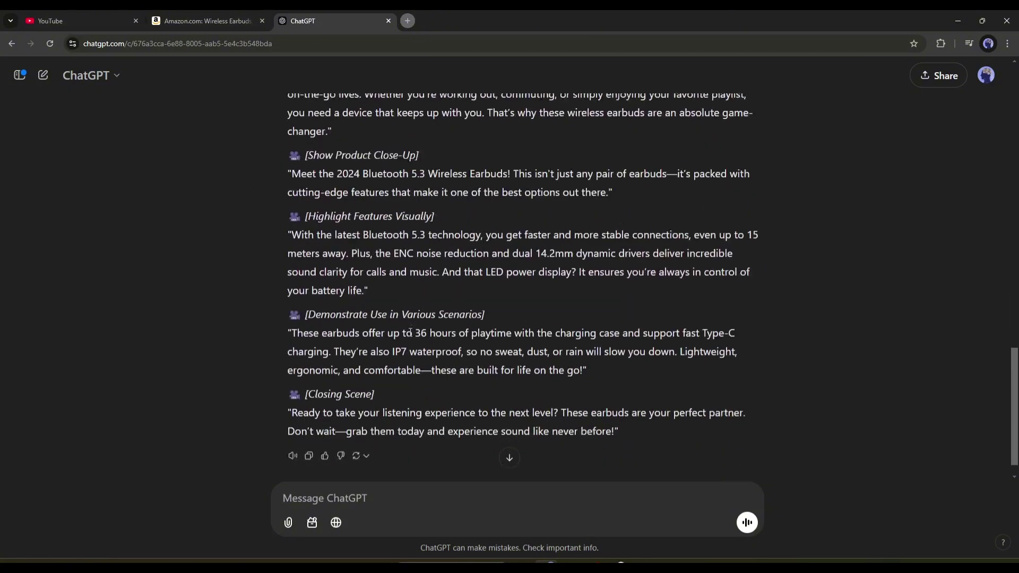
left_click_drag(620, 405, 284, 166)
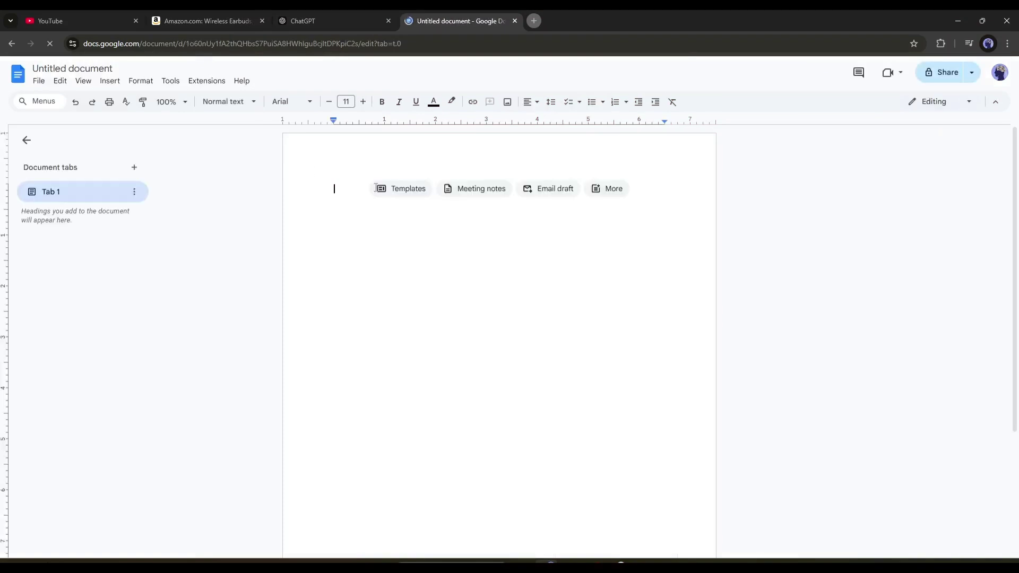
Paste the script into the new document and delete bracketed scene headings and quotation marks.
key("ctrl+v")
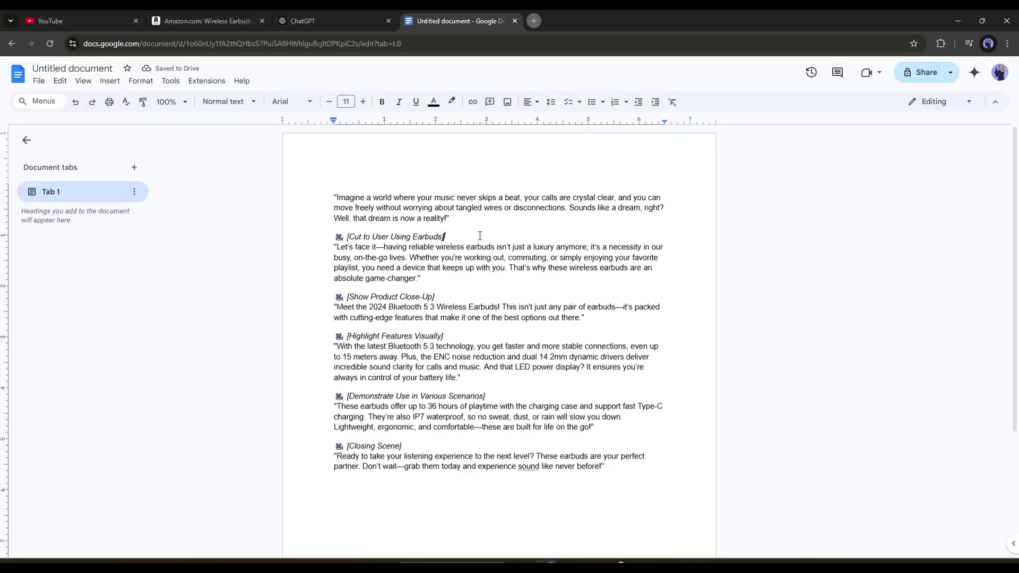
key("BackSpace")
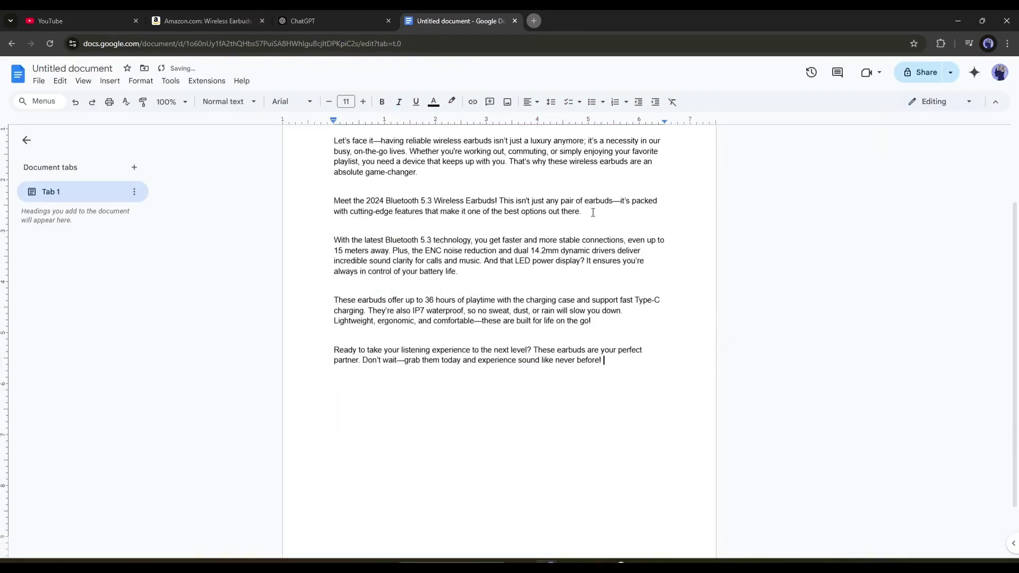
scroll(468, 203, "up", 2)
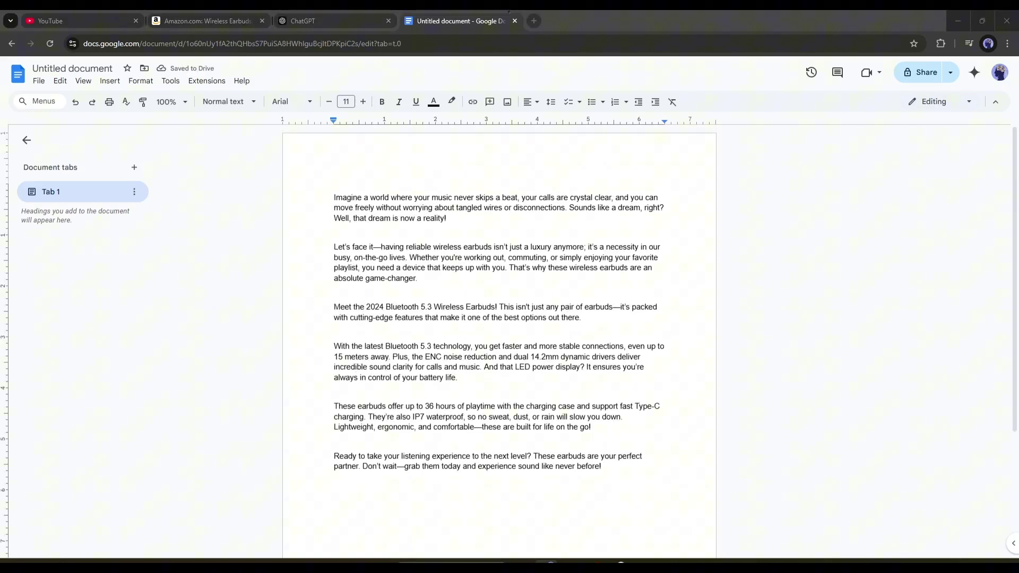
left_click(508, 10)
left_click(189, 14)
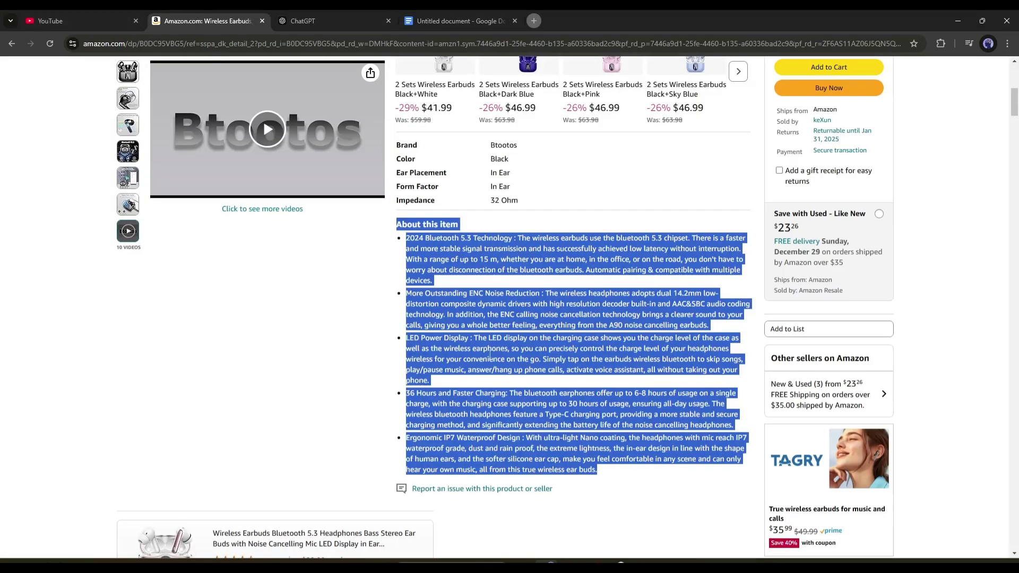
left_click(475, 17)
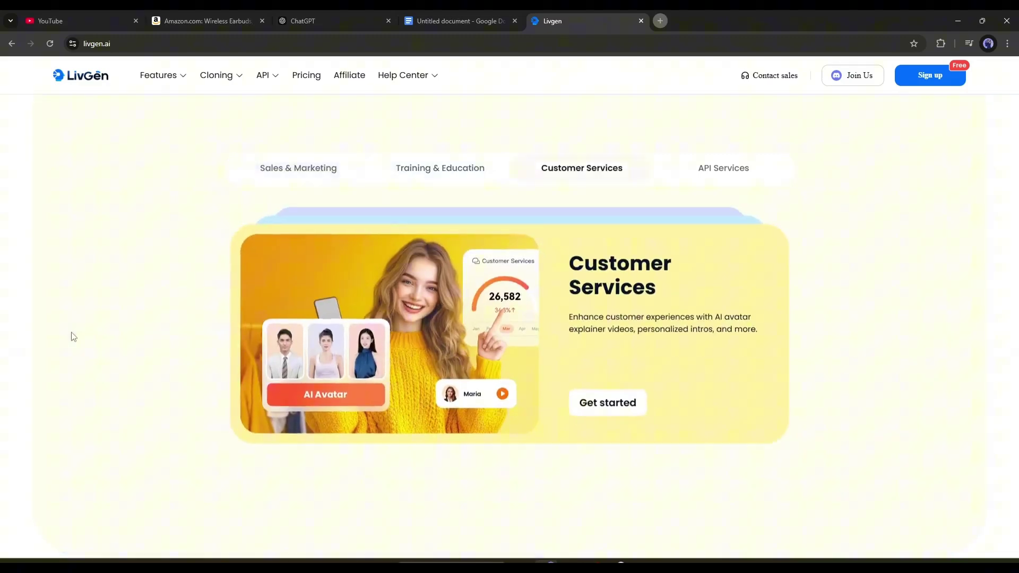
Scroll through LivGen's AI tools and Magical Assistant sections, then back up to the top.
scroll(73, 336, "down", 8)
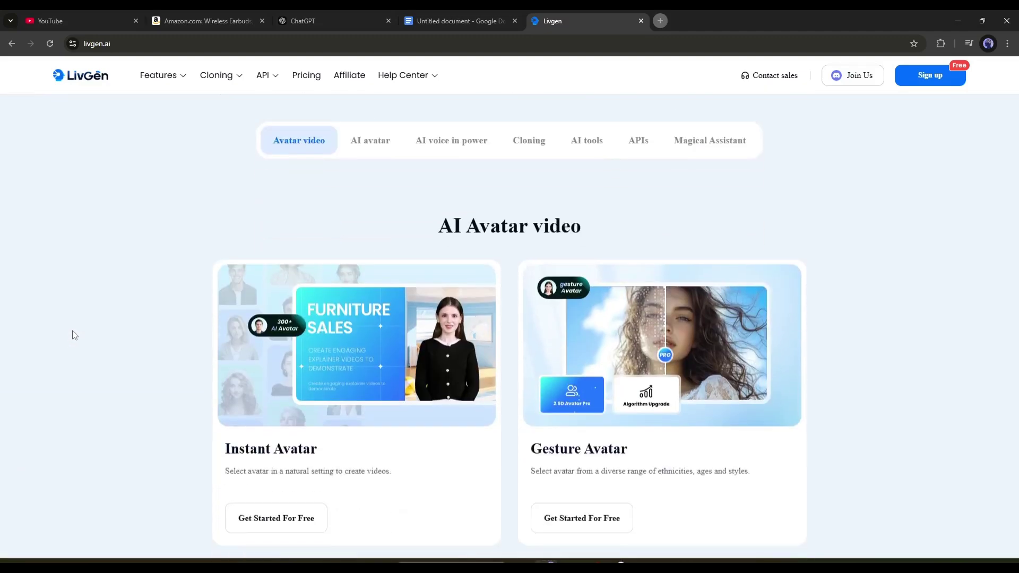
scroll(400, 264, "down", 4)
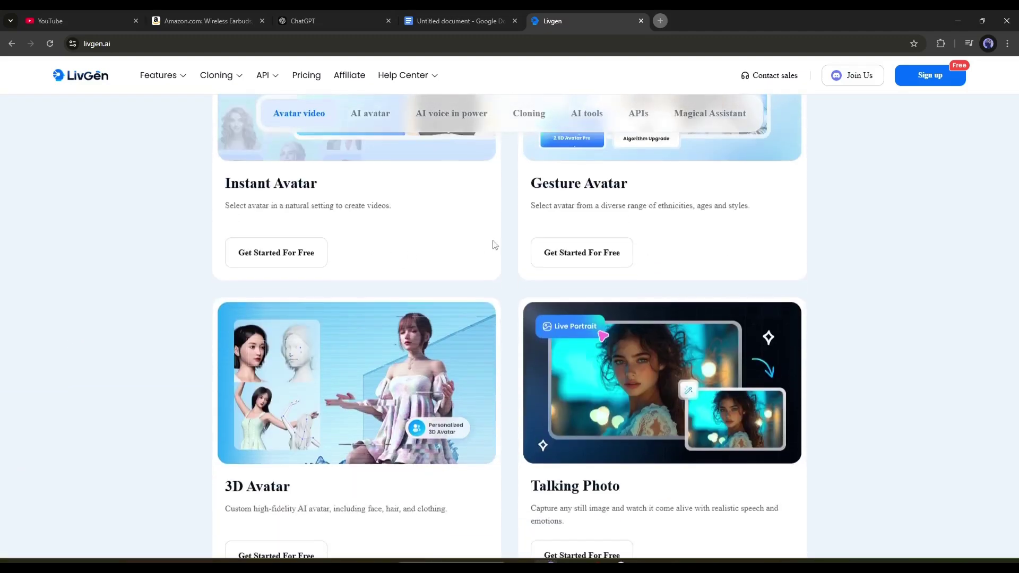
scroll(616, 286, "down", 9)
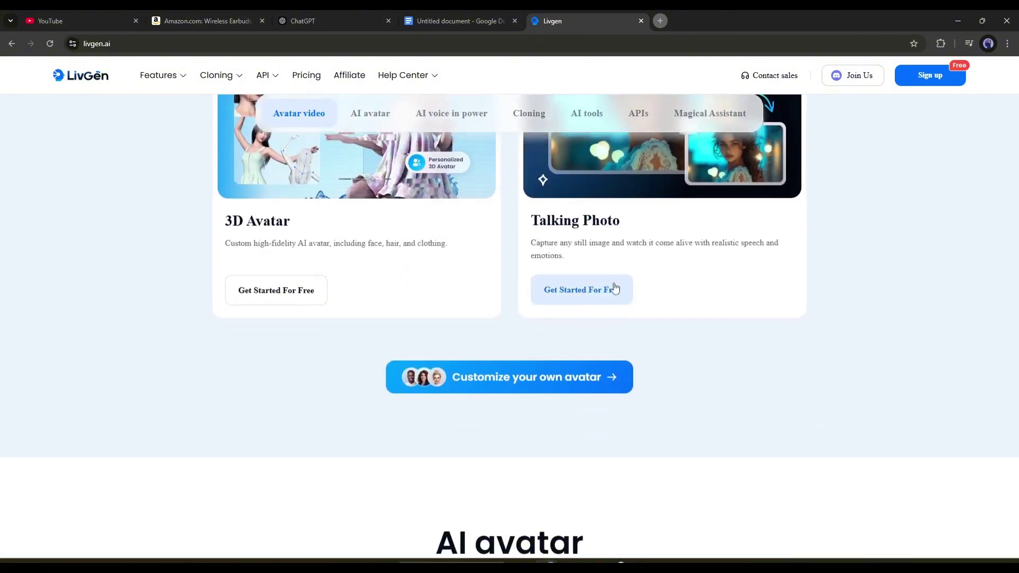
scroll(654, 285, "down", 10)
scroll(655, 285, "down", 12)
scroll(654, 285, "down", 10)
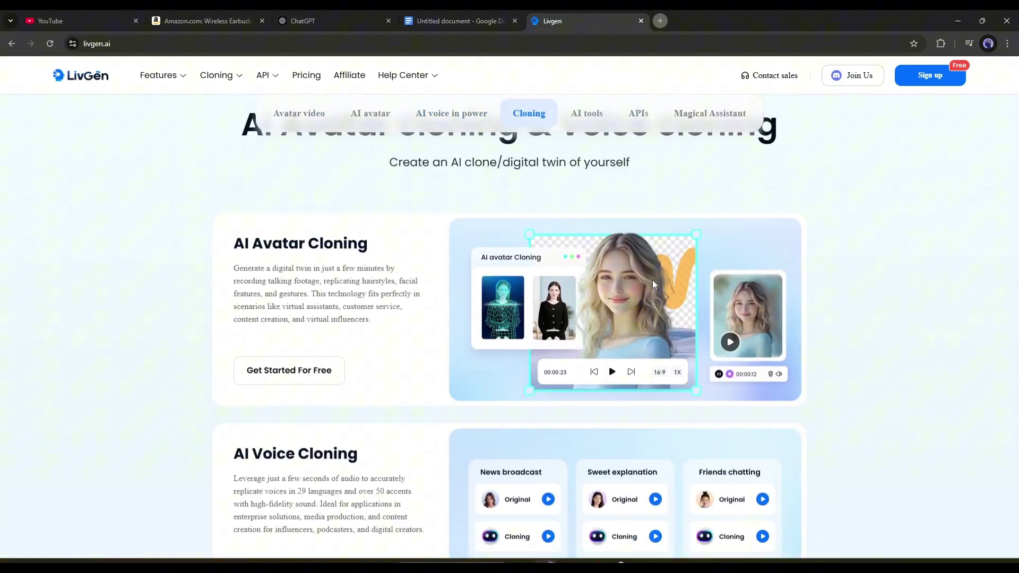
scroll(655, 285, "down", 6)
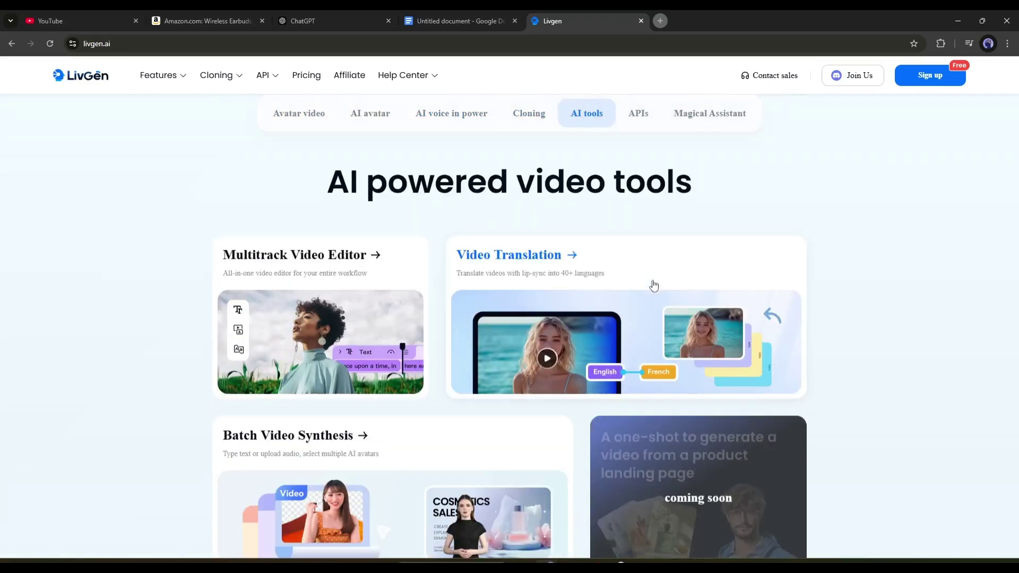
scroll(448, 200, "down", 10)
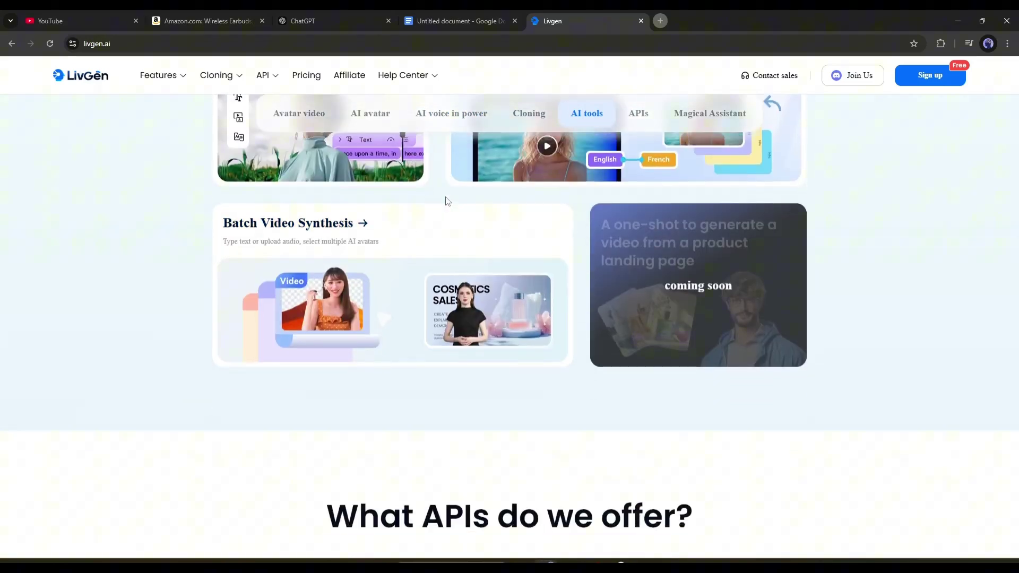
scroll(527, 212, "down", 8)
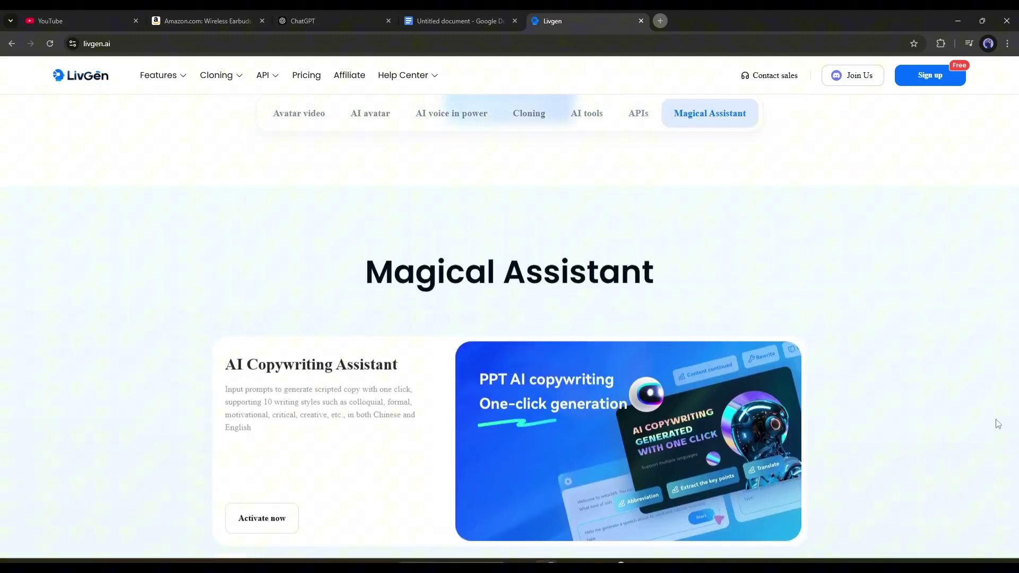
scroll(994, 421, "up", 8)
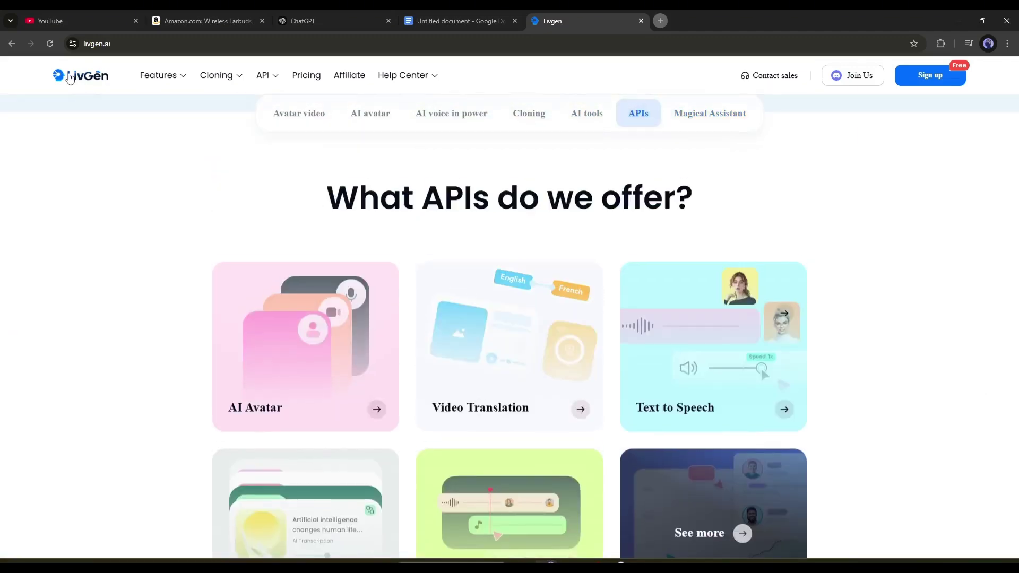
Return to the homepage top, sign in to LivGen, and start creating a new video.
left_click(69, 78)
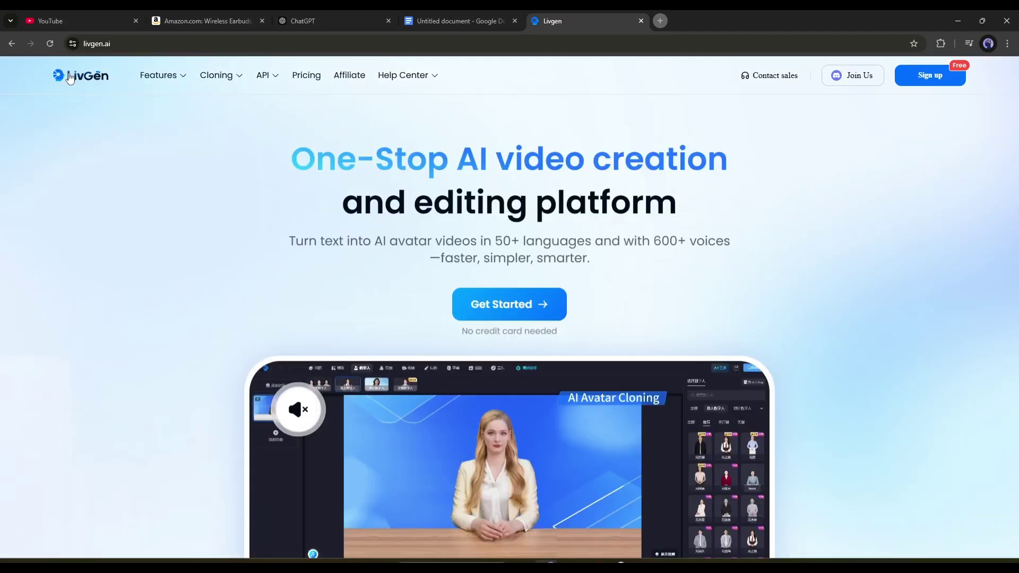
left_click(938, 79)
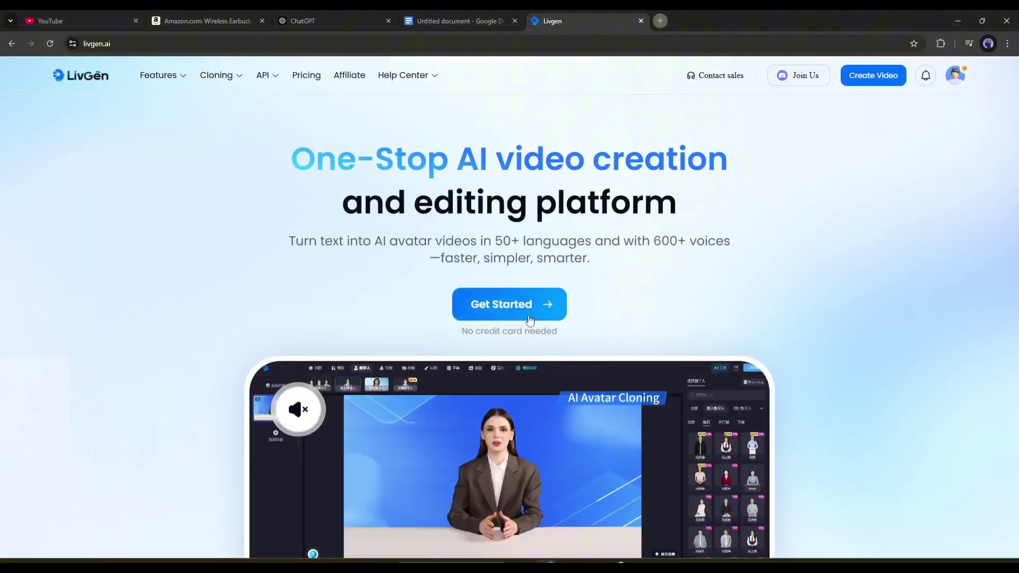
left_click(512, 313)
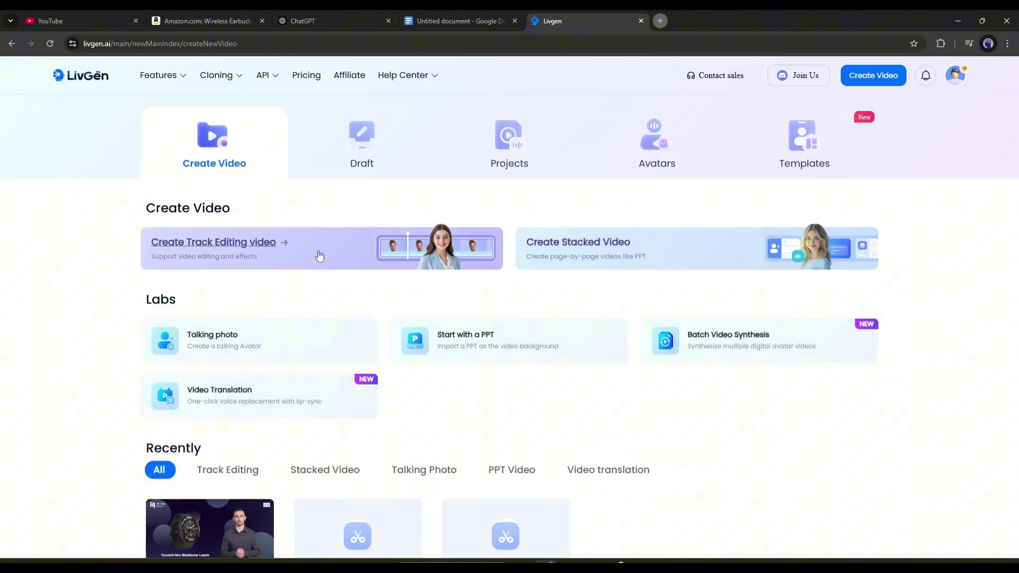
Start a track-editing project, add avatar Sebastian from Real Digital Avatars, and scrub the clip.
left_click(199, 241)
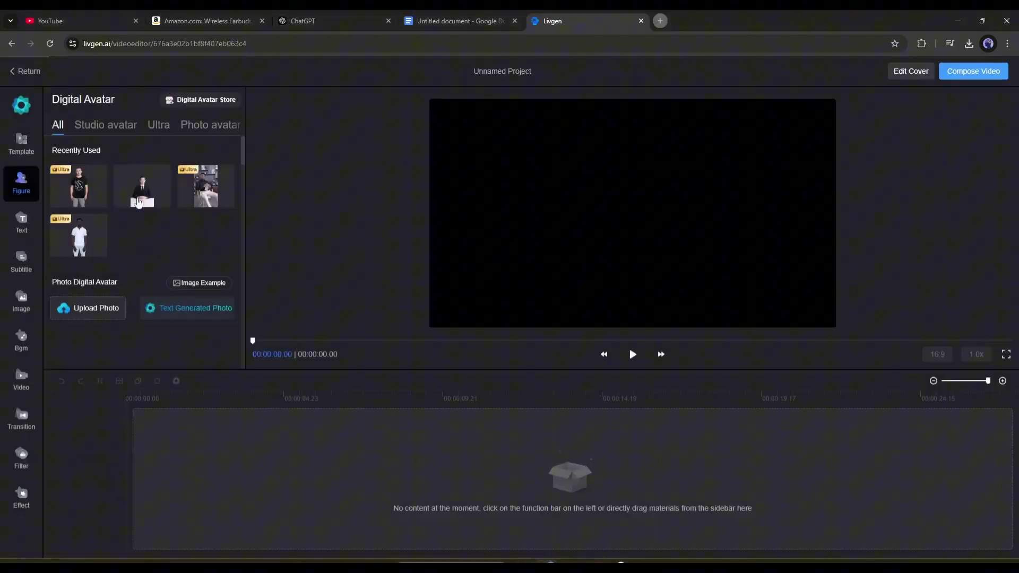
scroll(187, 168, "down", 2)
scroll(237, 192, "down", 3)
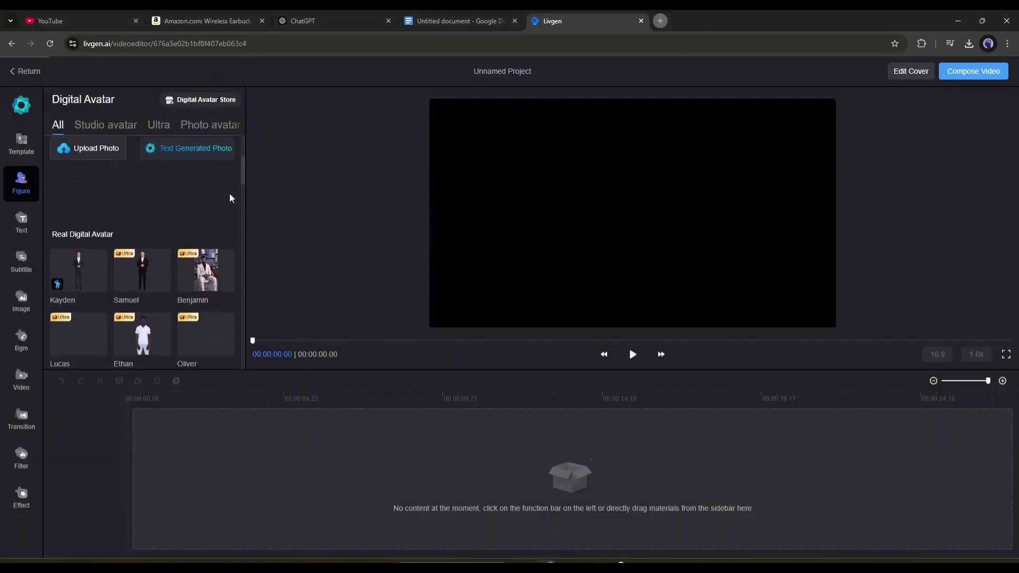
mouse_move(95, 311)
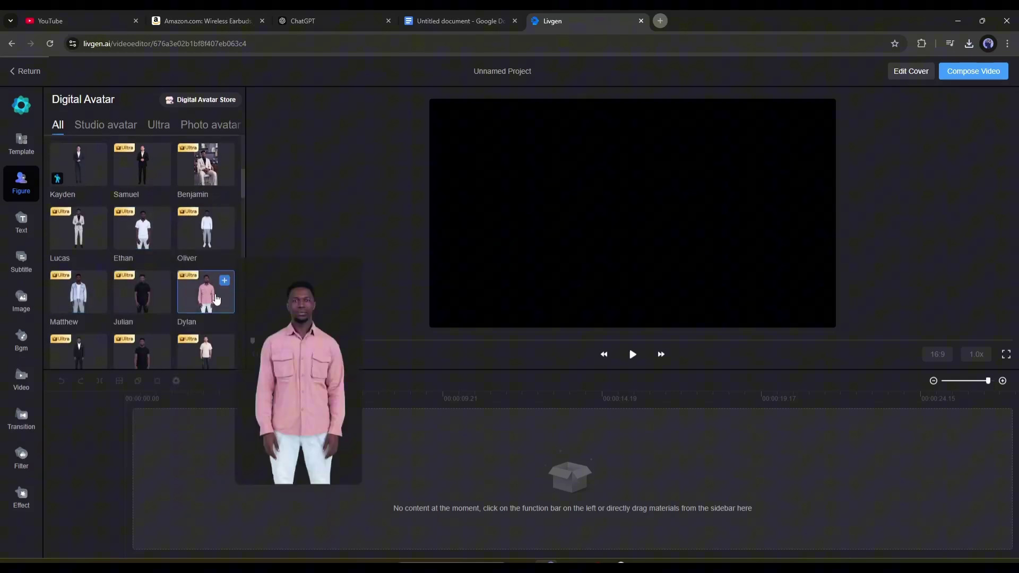
scroll(175, 297, "down", 1)
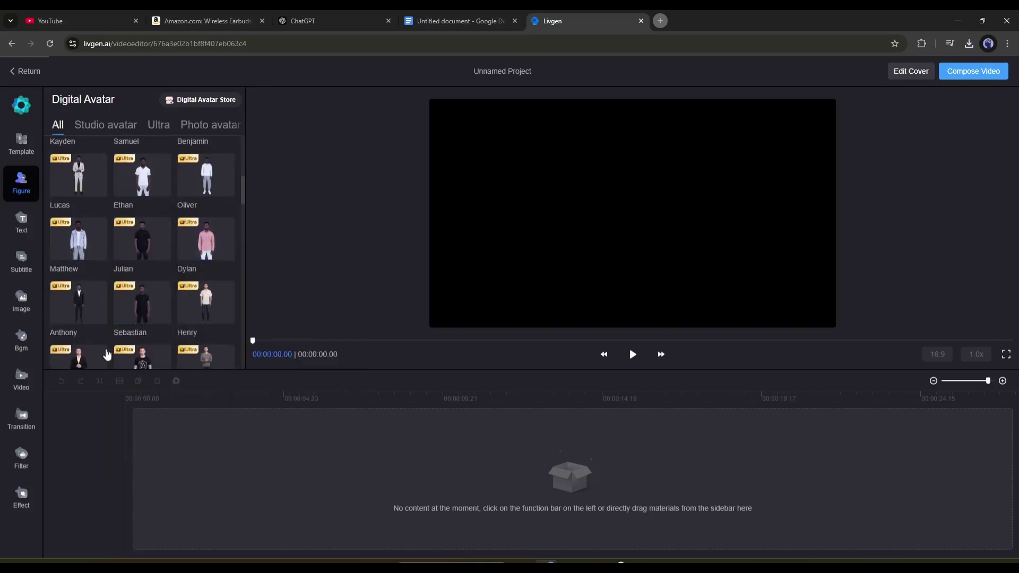
scroll(176, 330, "down", 1)
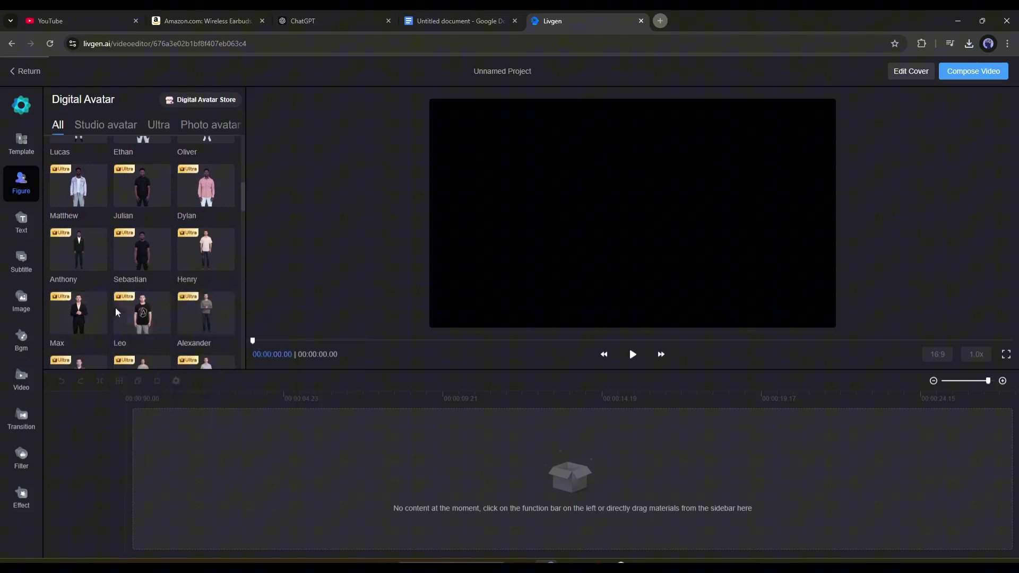
mouse_move(154, 260)
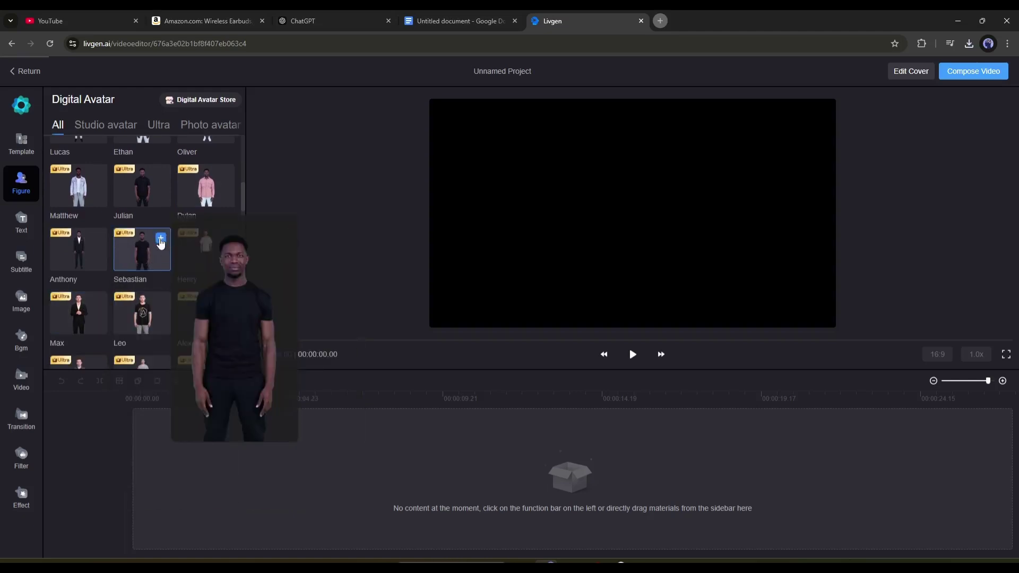
left_click(160, 240)
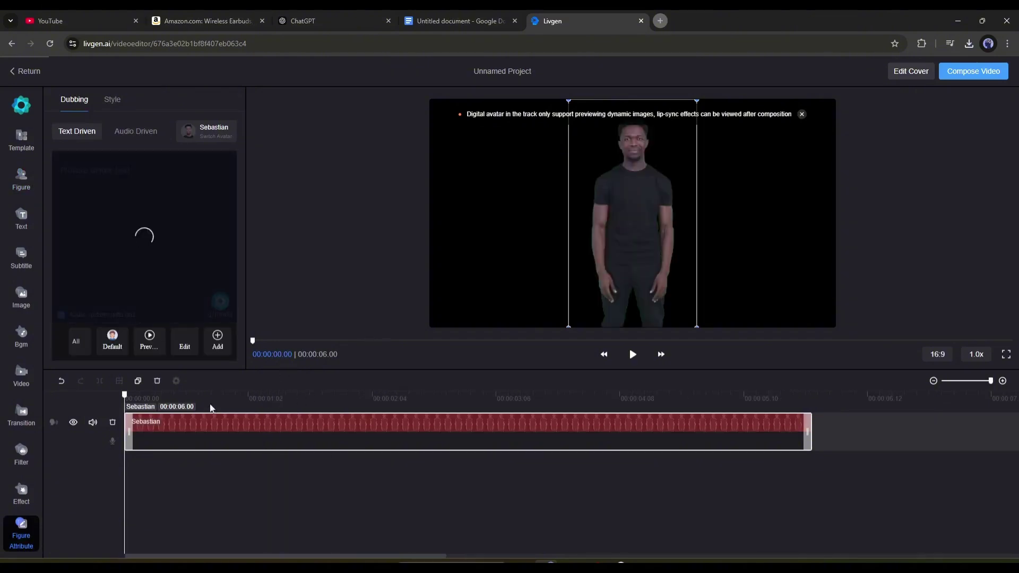
left_click_drag(205, 395, 165, 398)
Undo the Sebastian clip and browse the Template library.
left_click(61, 381)
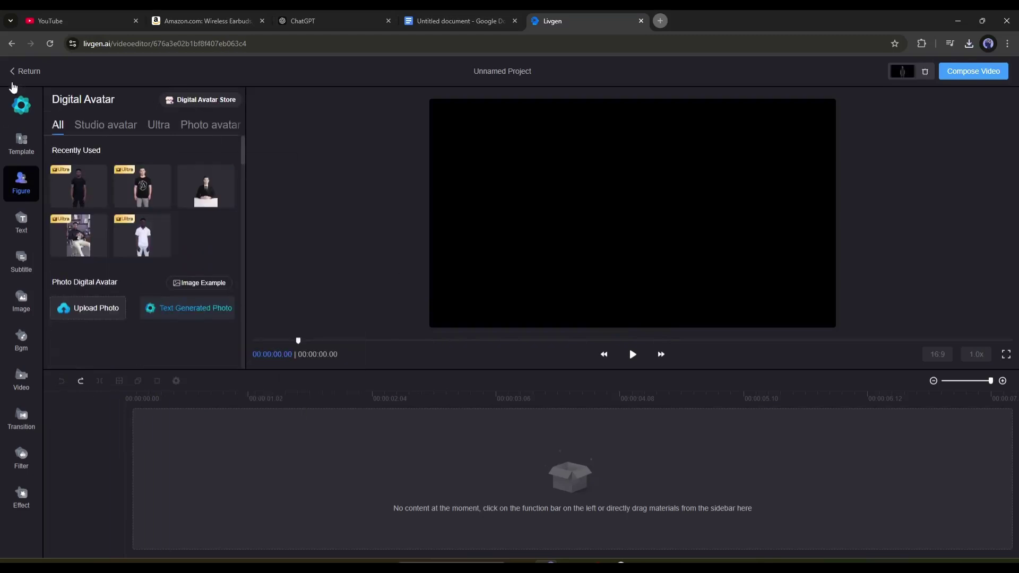
mouse_move(108, 247)
left_click(21, 143)
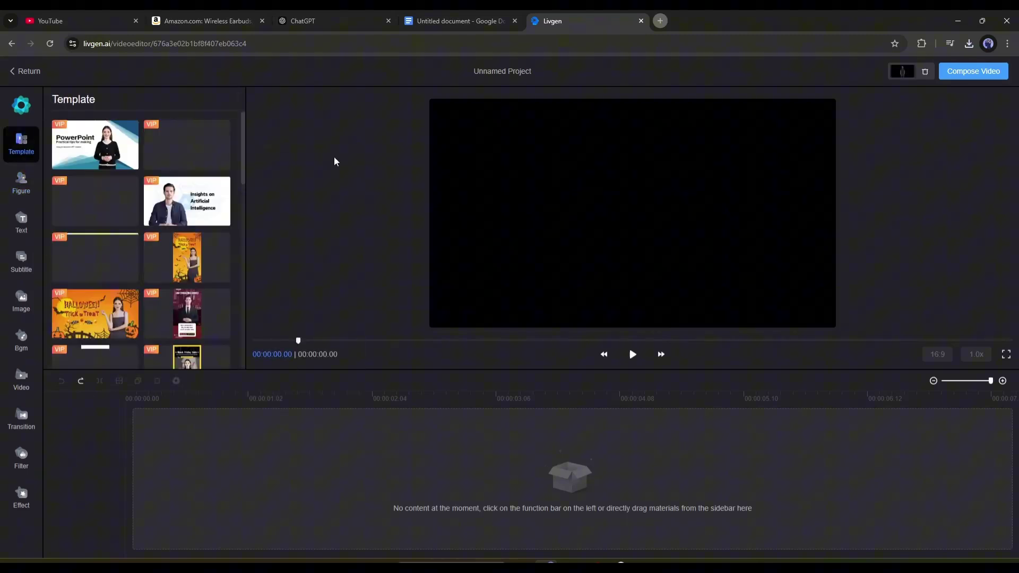
scroll(127, 228, "down", 10)
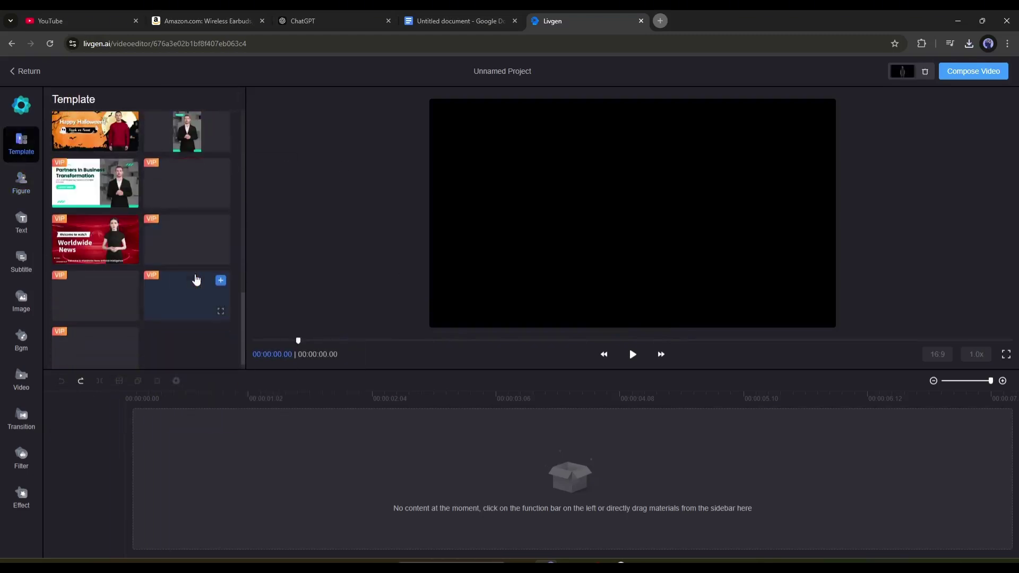
scroll(212, 170, "down", 3)
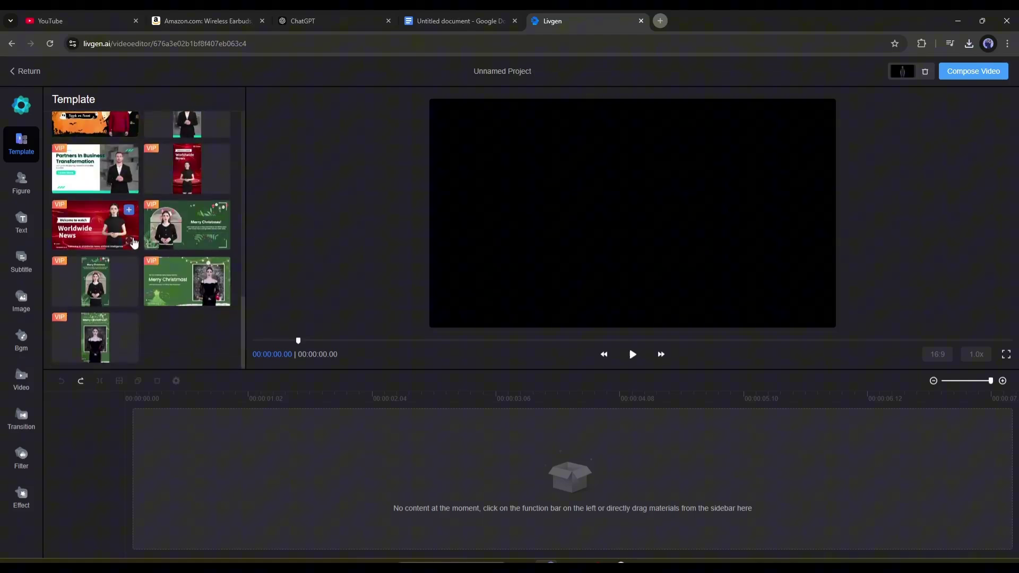
scroll(93, 303, "up", 5)
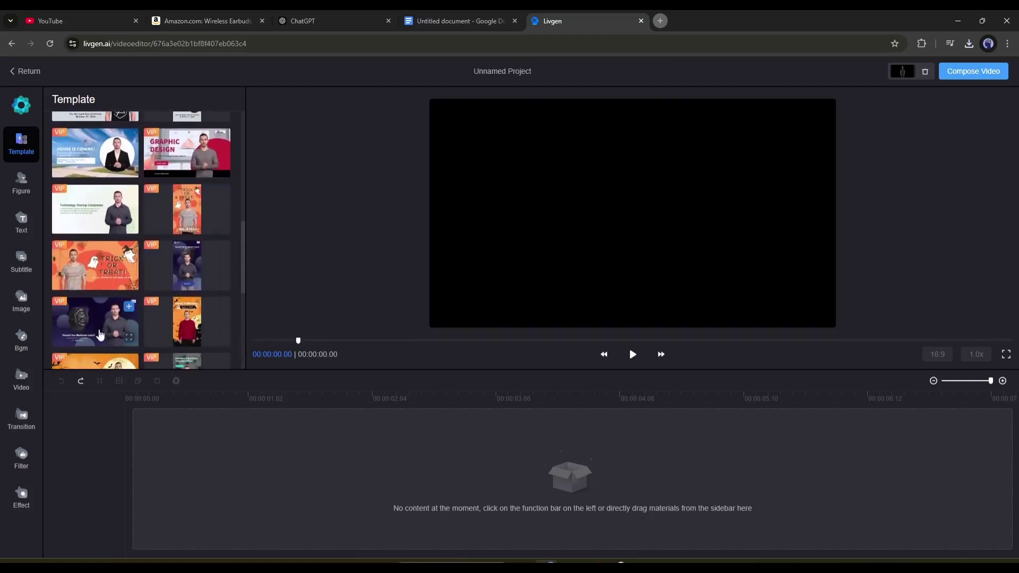
Apply the Ticwatch launch template, preview it about four seconds in, then undo it.
left_click(130, 308)
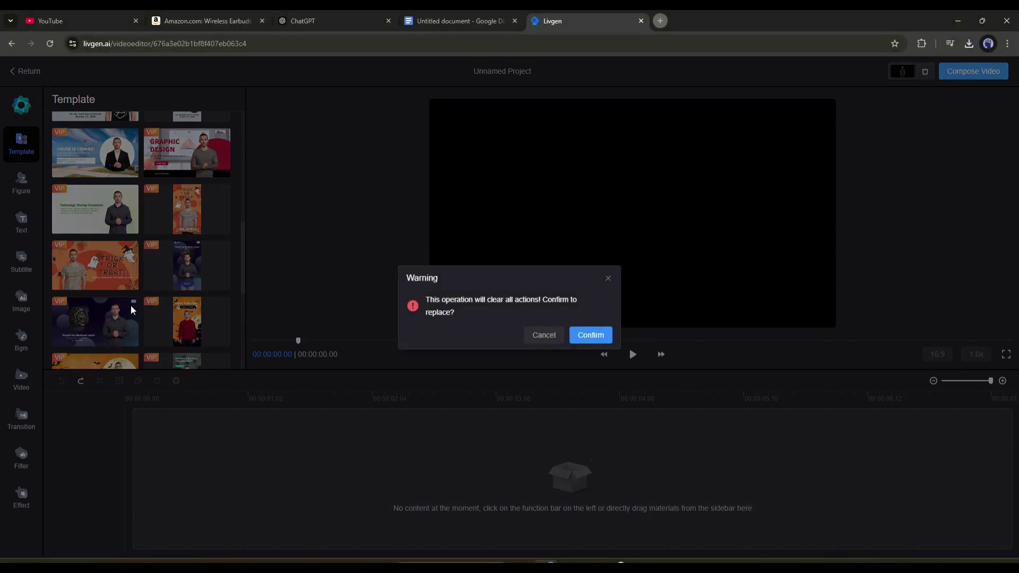
left_click(598, 337)
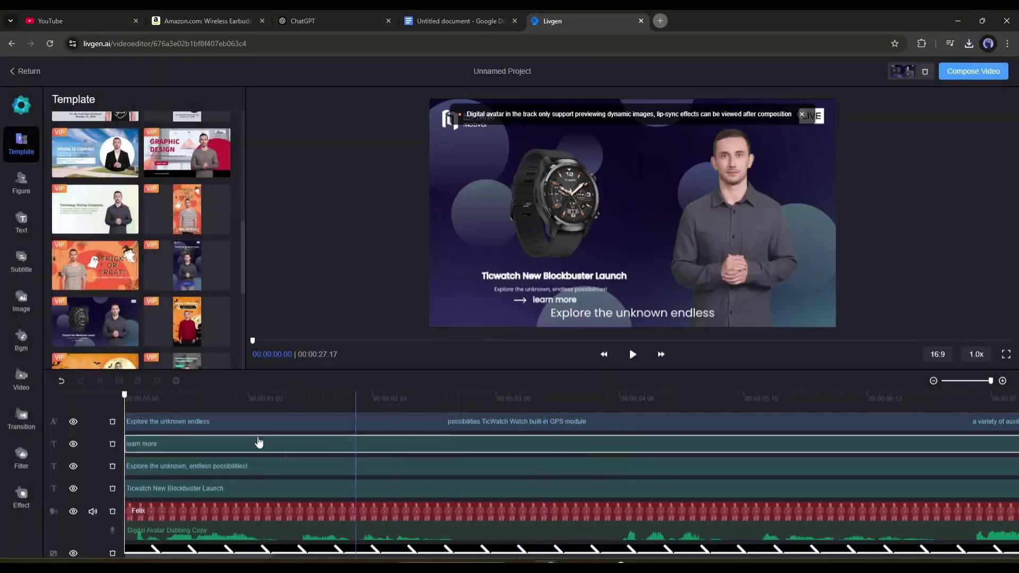
left_click_drag(123, 395, 215, 425)
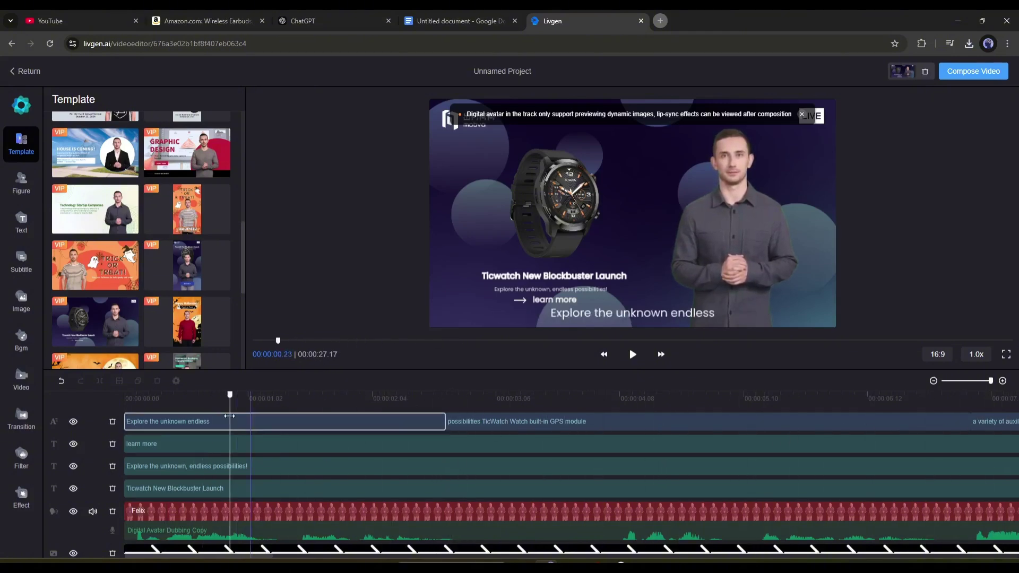
left_click(61, 380)
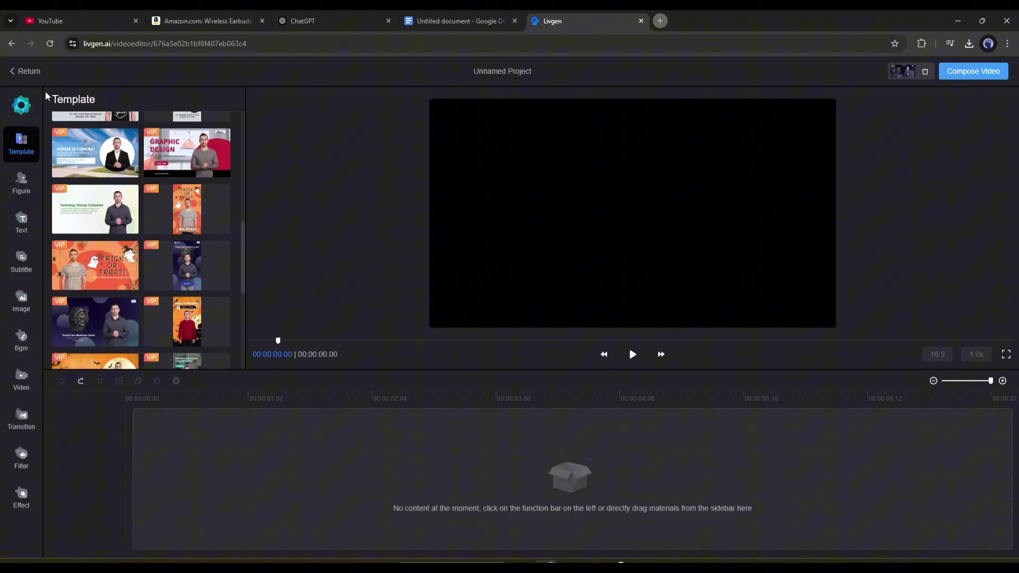
Add avatar Leo to the timeline, keeping text-driven speech rather than audio-driven.
left_click(21, 182)
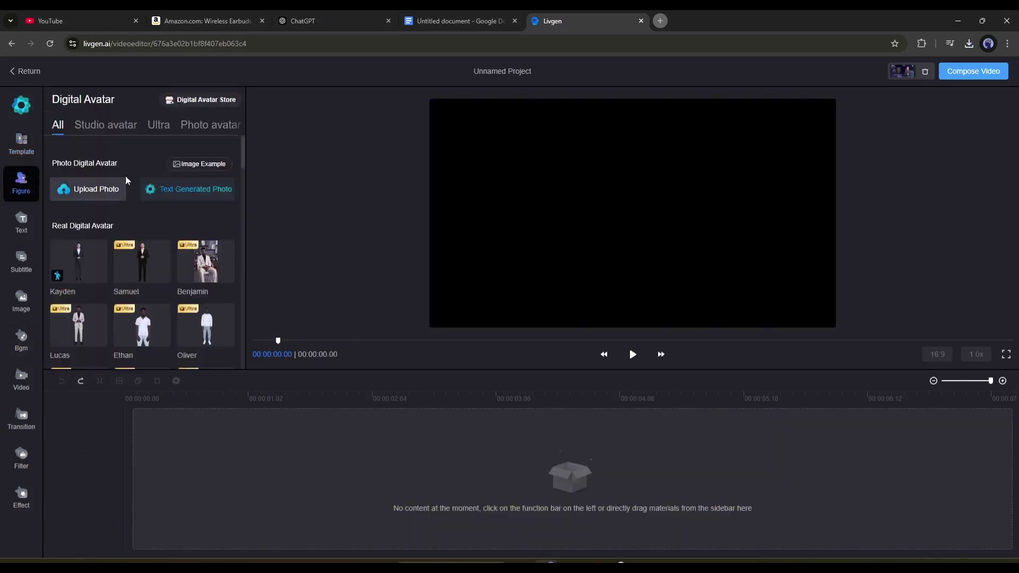
scroll(163, 213, "down", 6)
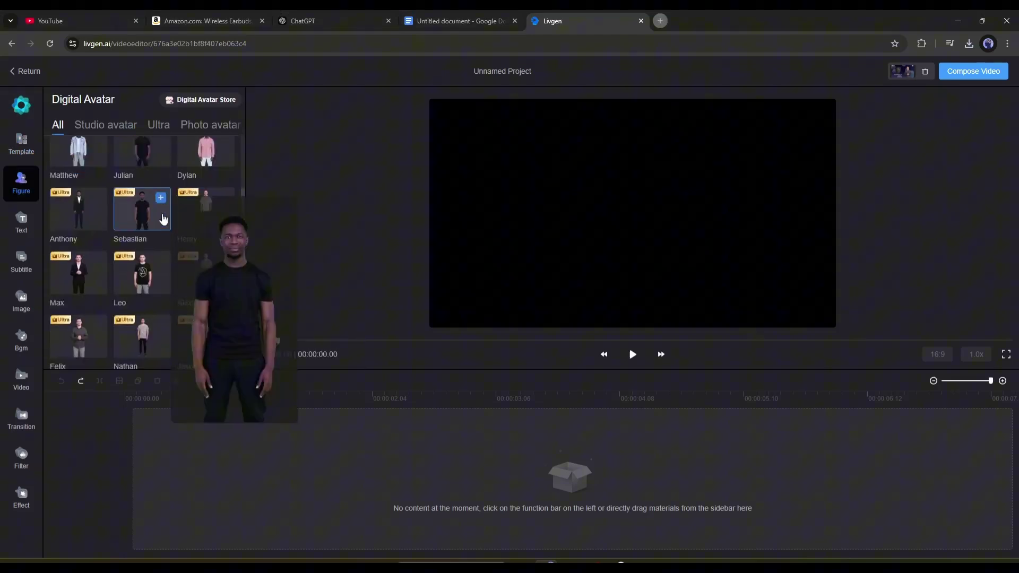
mouse_move(77, 260)
mouse_move(139, 268)
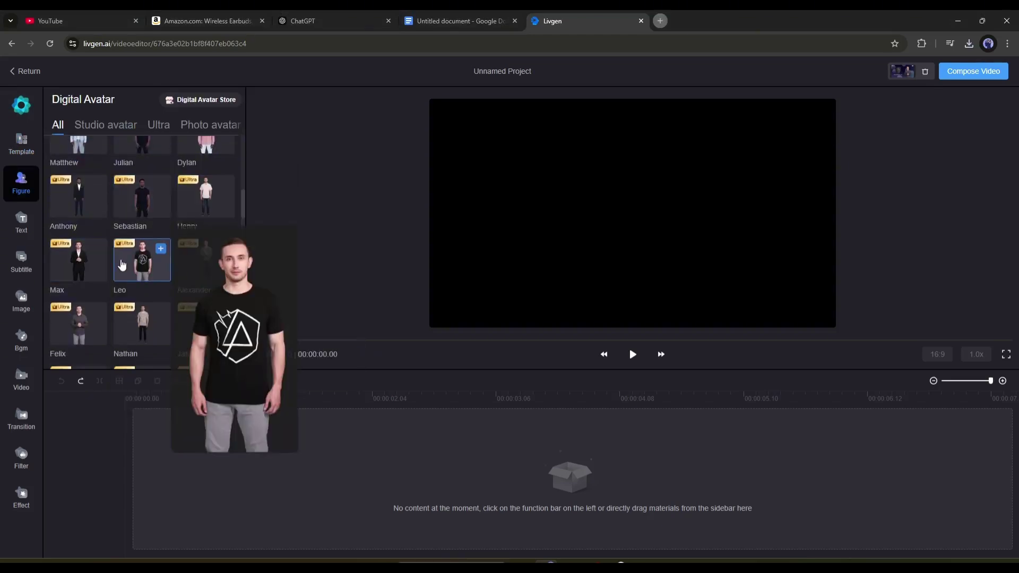
left_click(160, 249)
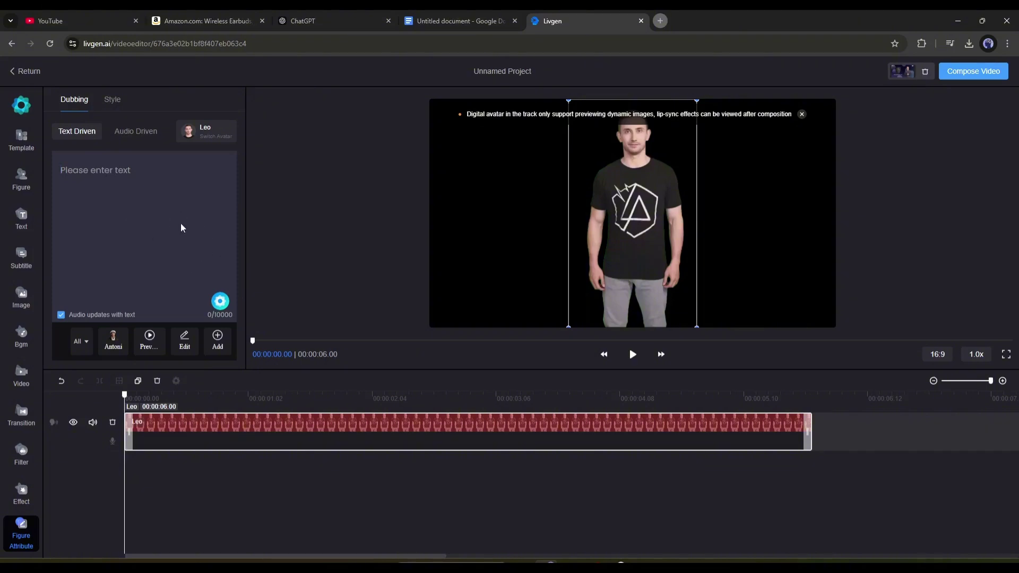
left_click(130, 141)
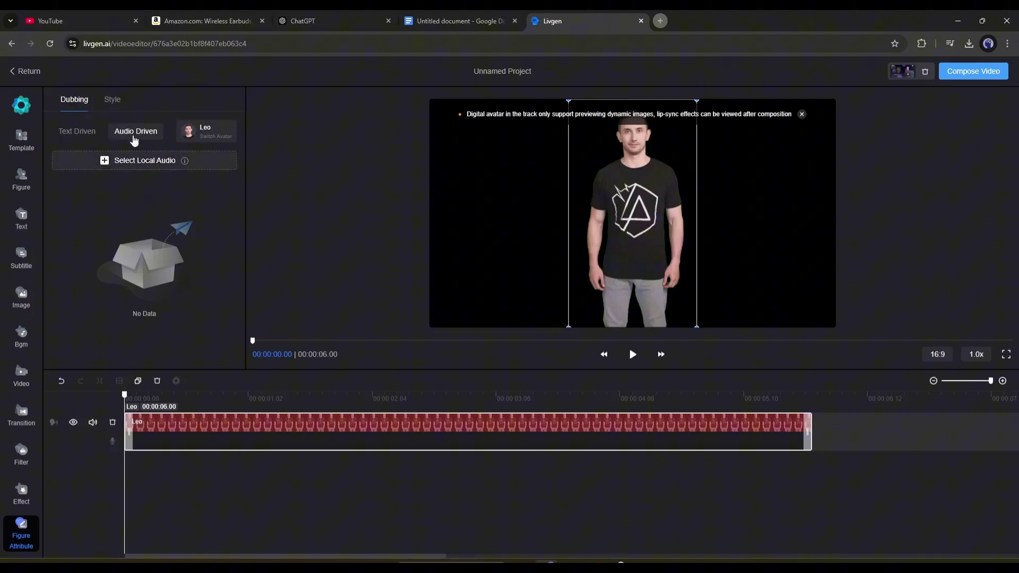
left_click(82, 131)
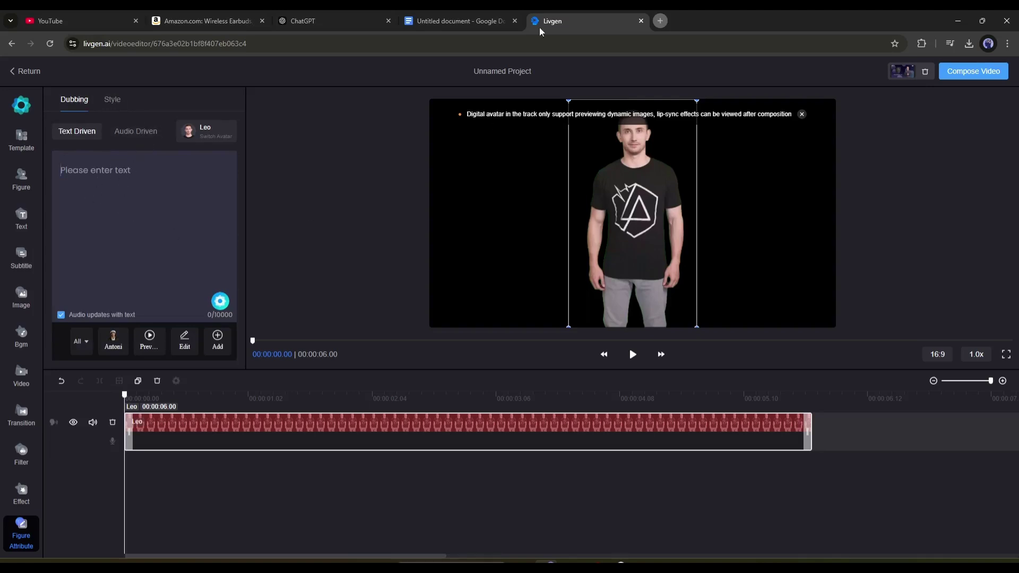
Copy the full earbuds script from Google Docs into Leo's Text Driven dubbing box.
left_click(476, 16)
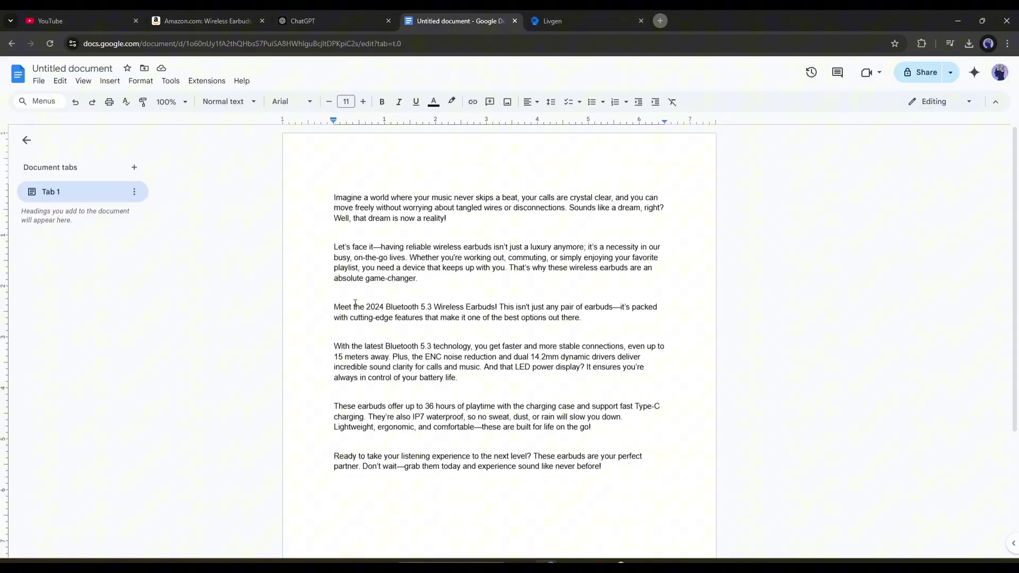
key("ctrl+a")
key("ctrl+c")
key("ctrl+Tab")
key("ctrl+v")
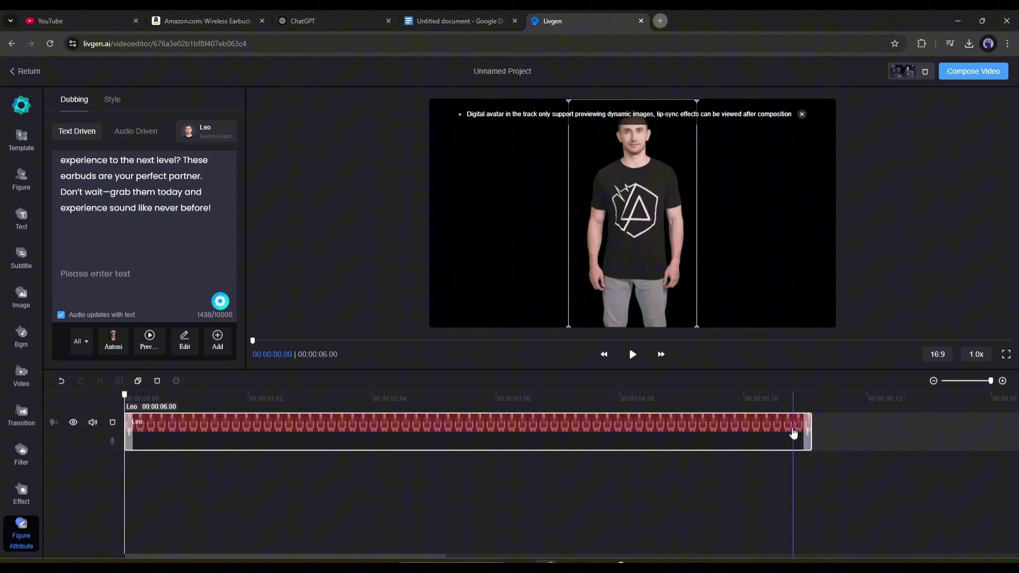
Commit the dubbing text to generate the narration, then play and pause the 1:34 preview.
left_click(378, 490)
left_click(152, 245)
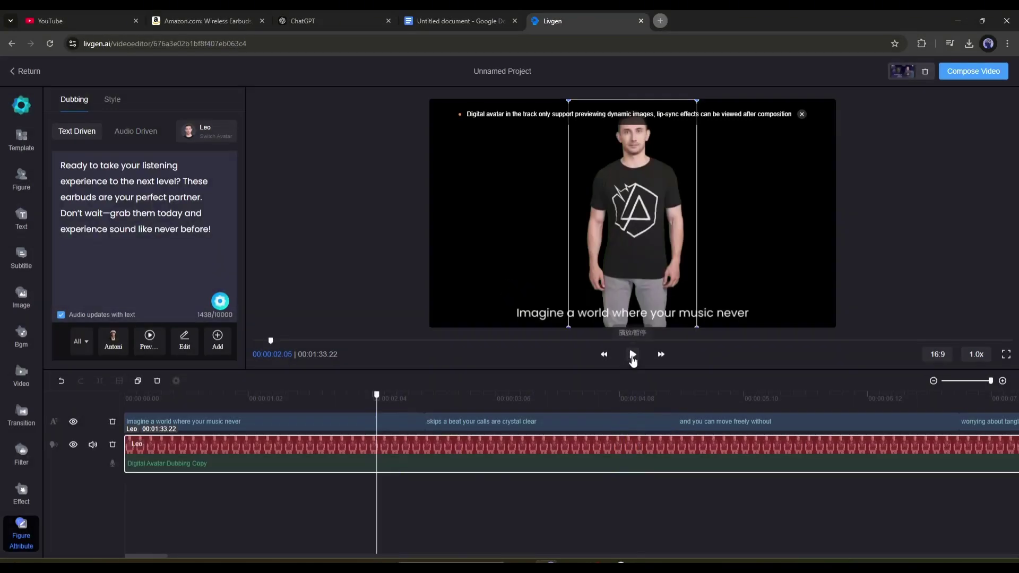
left_click(633, 355)
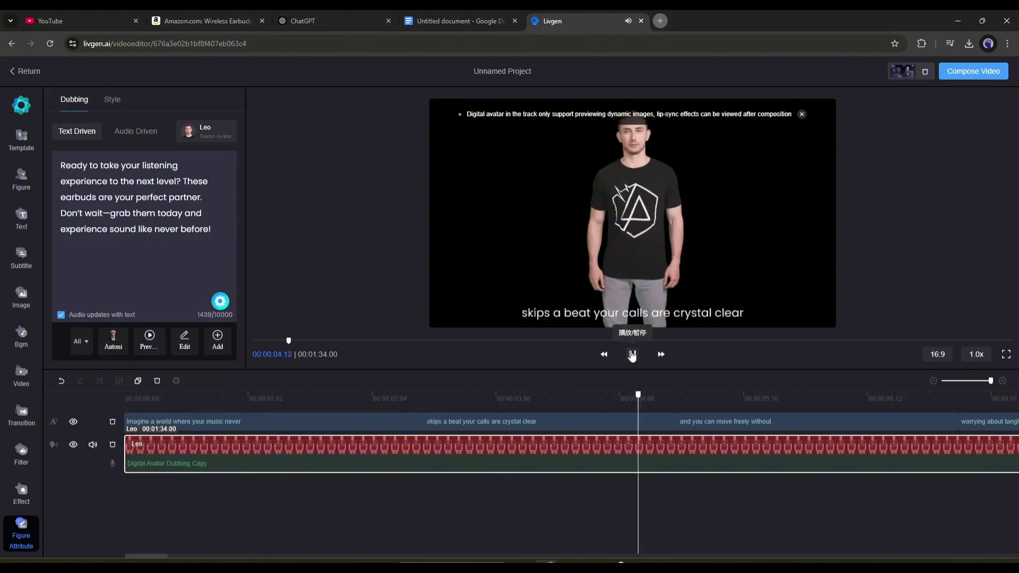
left_click(632, 355)
Filter the narration voice list to English, Male, Ultra-quality voices.
left_click(121, 340)
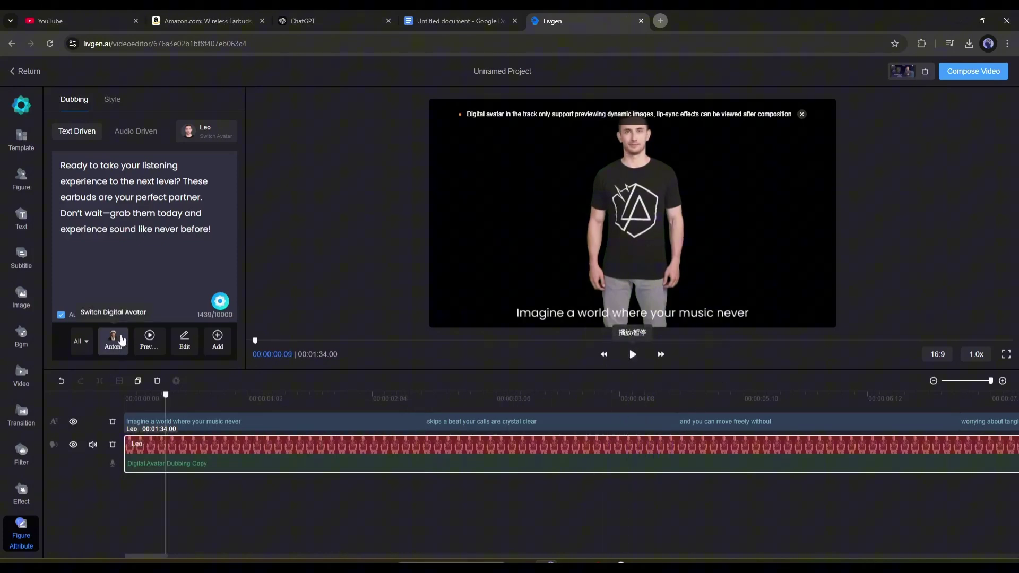
left_click(117, 339)
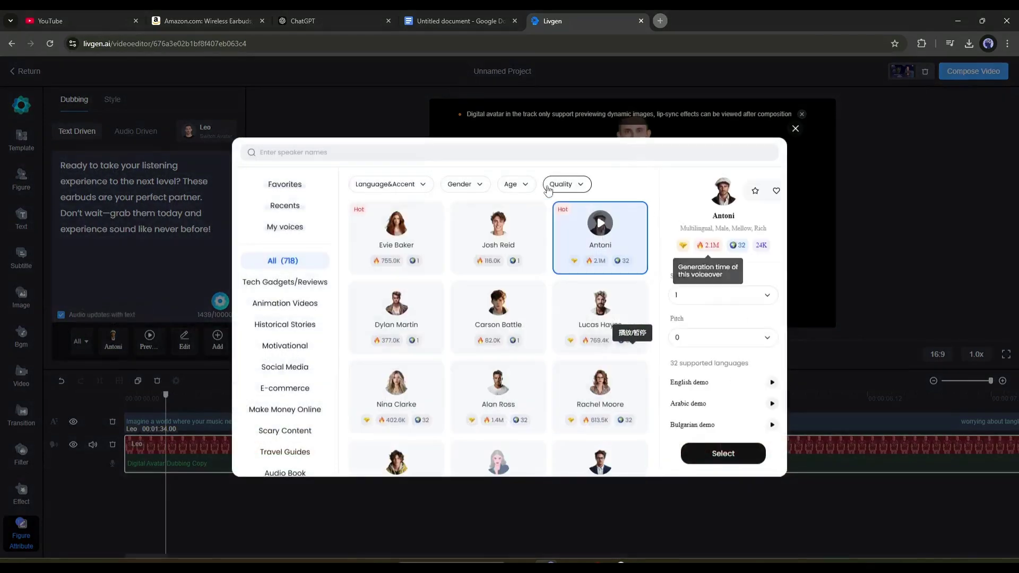
scroll(366, 278, "down", 5)
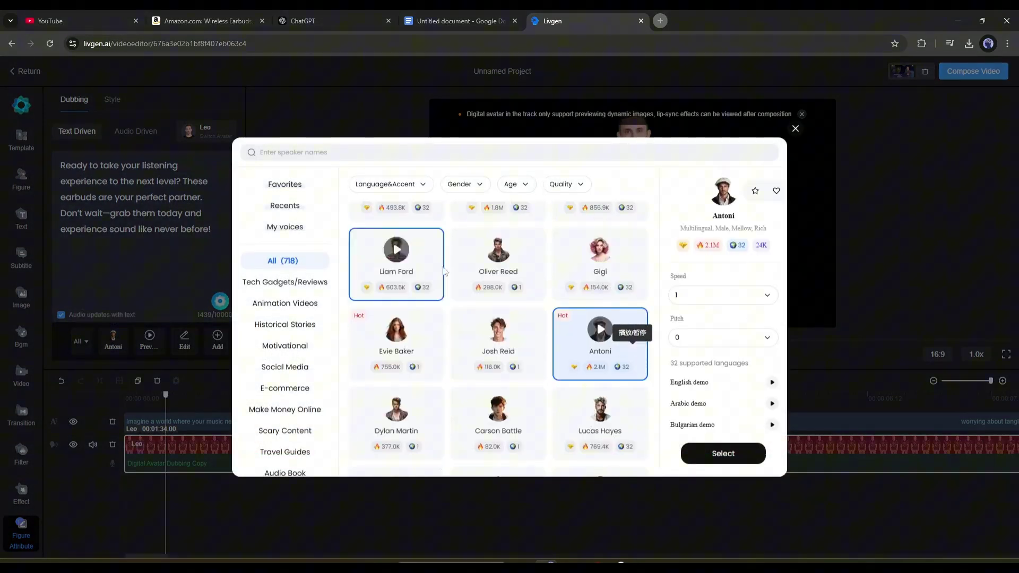
left_click(385, 184)
scroll(405, 295, "down", 2)
left_click(405, 291)
left_click(427, 184)
left_click(427, 229)
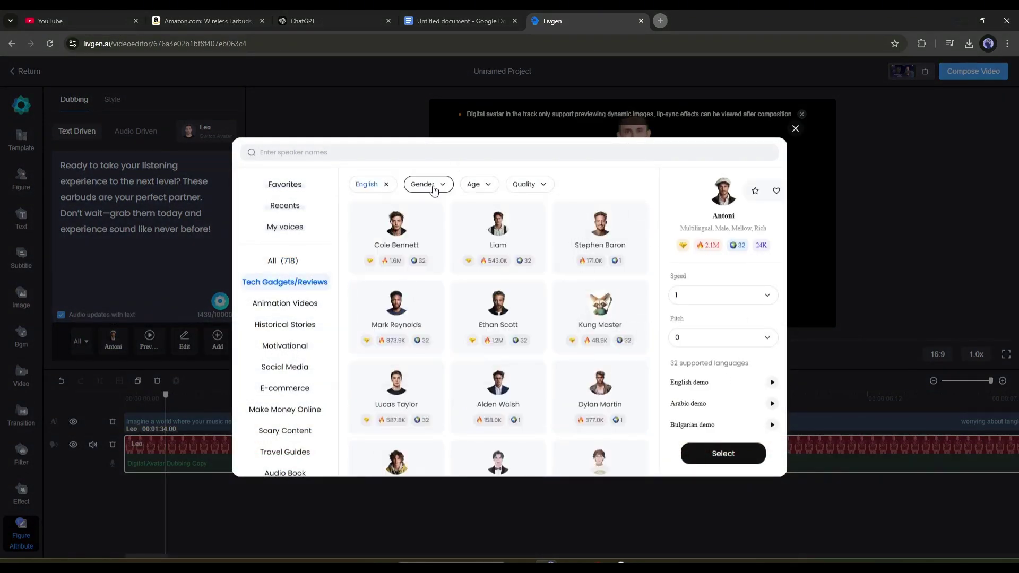
left_click(510, 186)
left_click(512, 229)
Preview Ethan Scott, Cole Bennett, Liam and Mark Reynolds, then select Cole Bennett.
left_click(396, 303)
left_click(396, 223)
left_click(499, 223)
left_click(587, 222)
left_click(397, 223)
left_click(722, 454)
Play the video and the narration preview to hear the Cole Bennett voice.
left_click(633, 354)
left_click(633, 354)
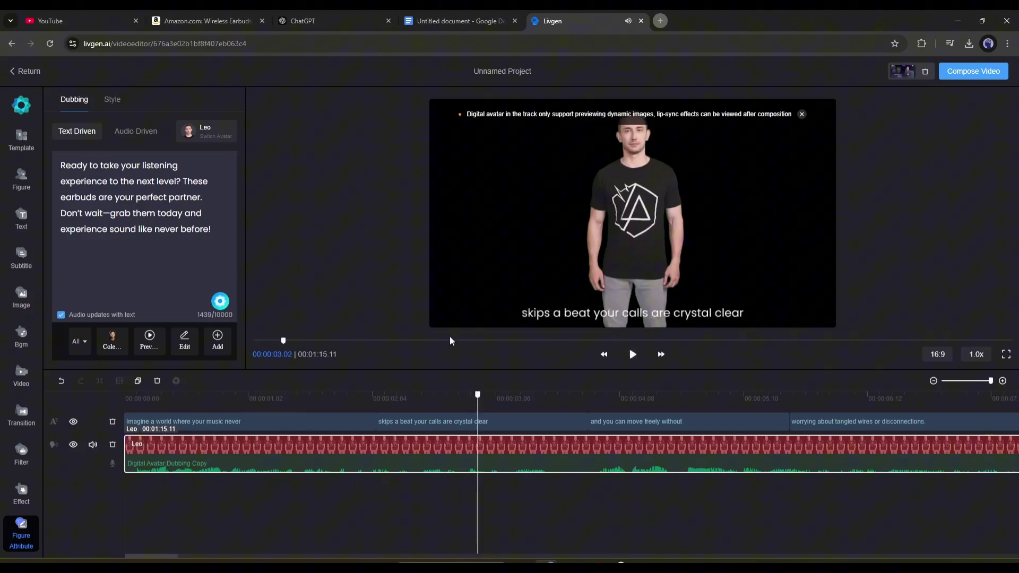
left_click(151, 341)
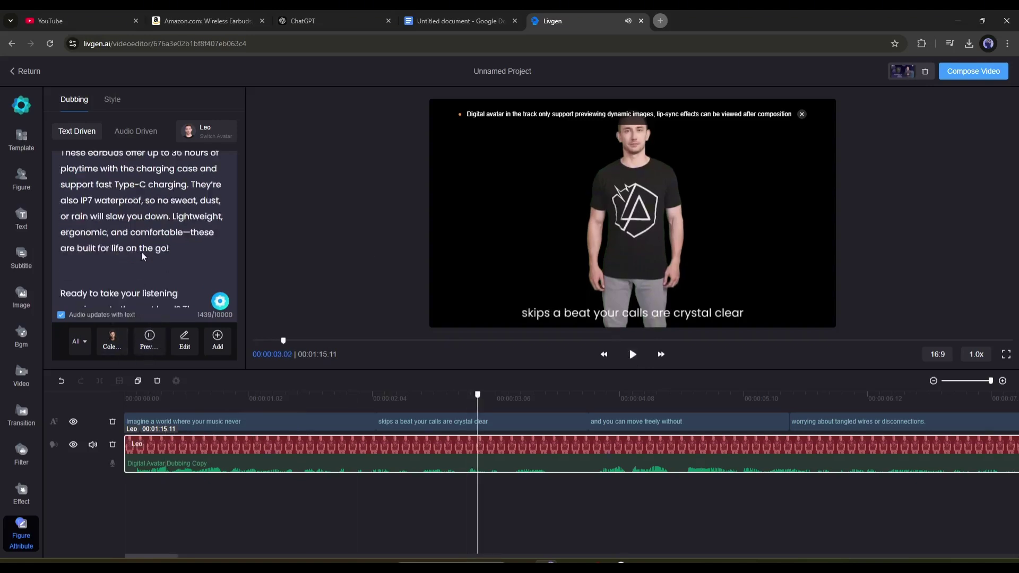
left_click(150, 340)
left_click(184, 338)
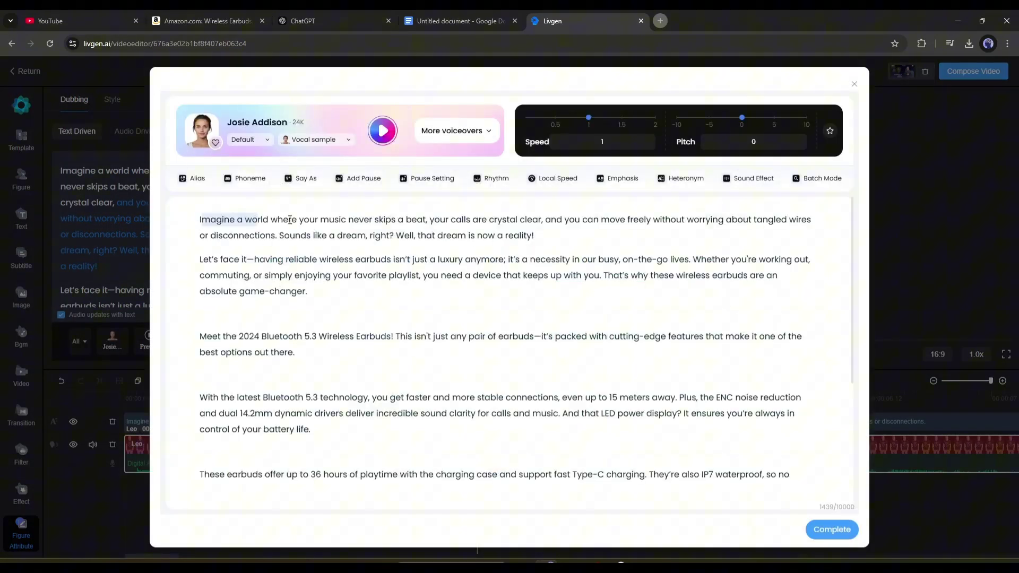
left_click(289, 219)
left_click_drag(202, 220, 265, 223)
left_click(207, 178)
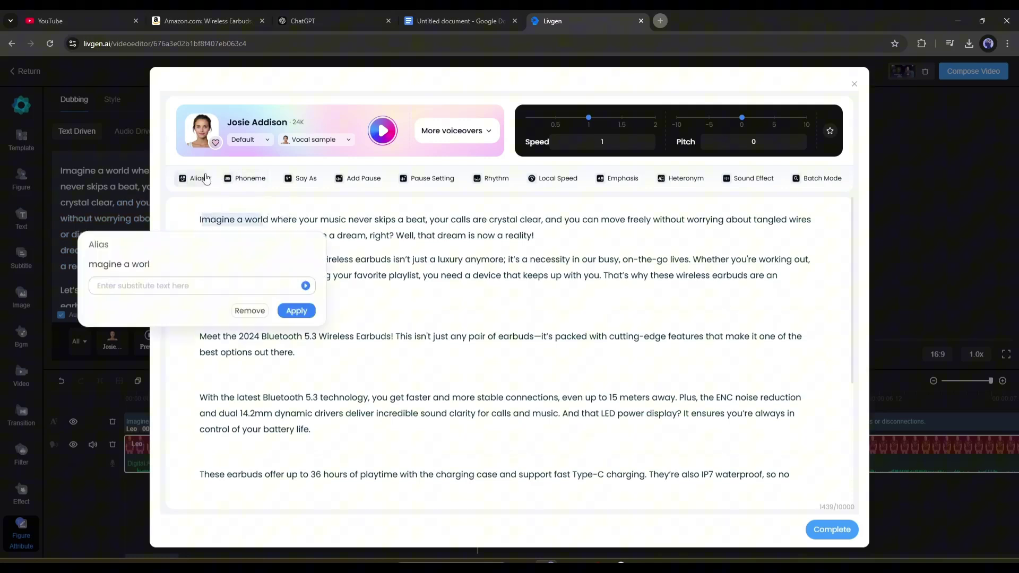
left_click(147, 277)
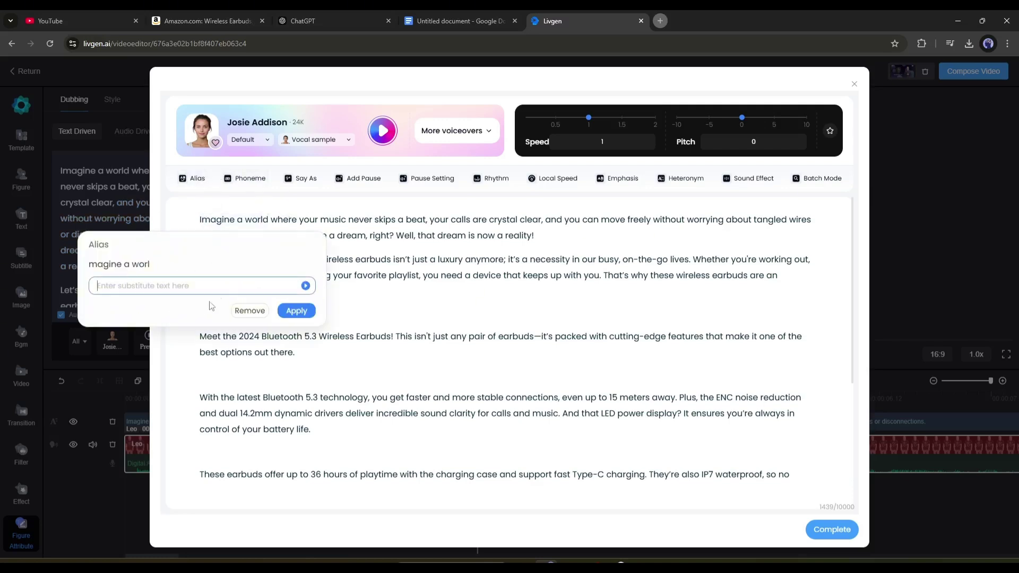
left_click(369, 307)
left_click(250, 180)
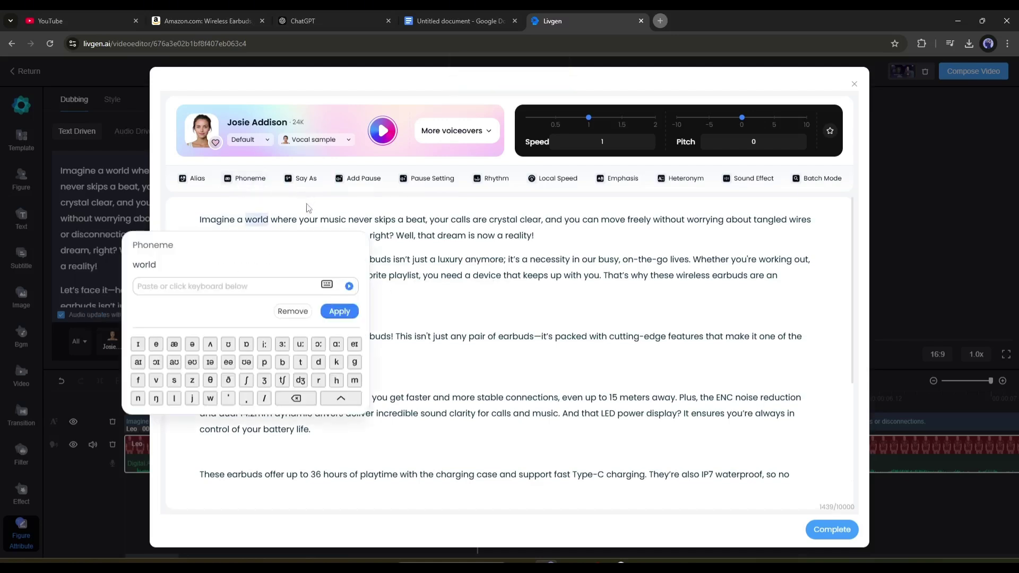
left_click(461, 278)
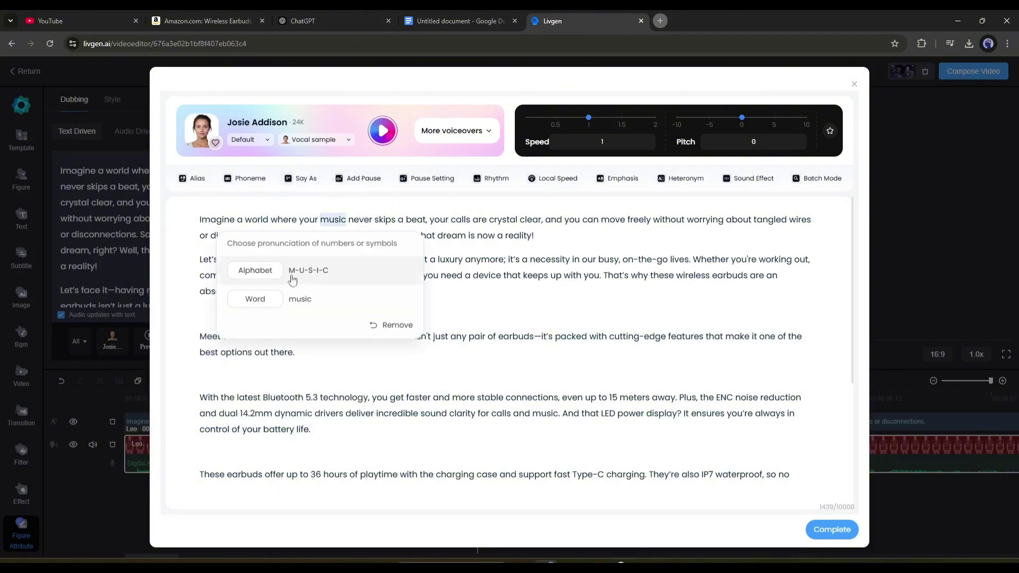
left_click(378, 324)
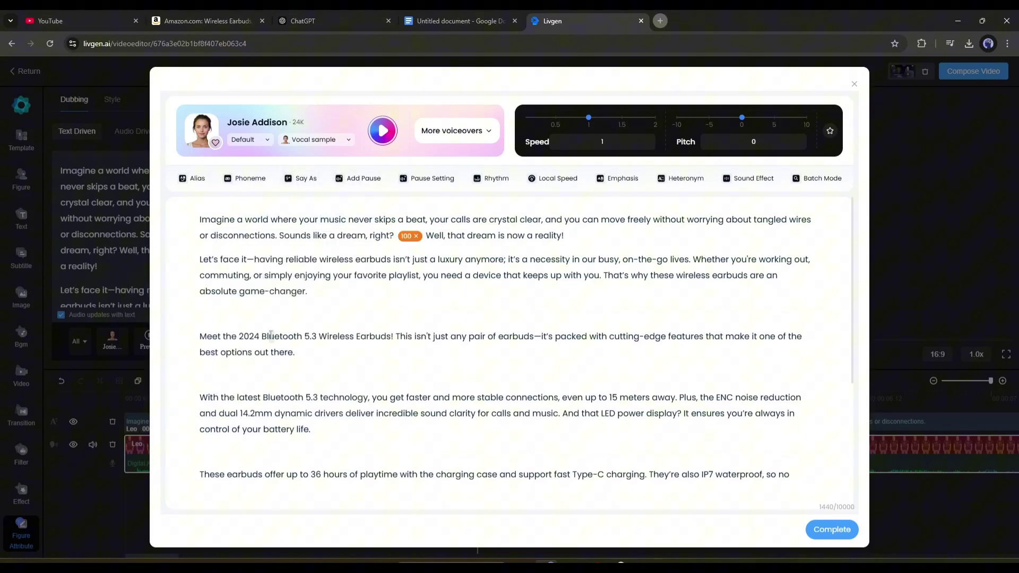
left_click_drag(302, 339, 247, 338)
left_click(640, 182)
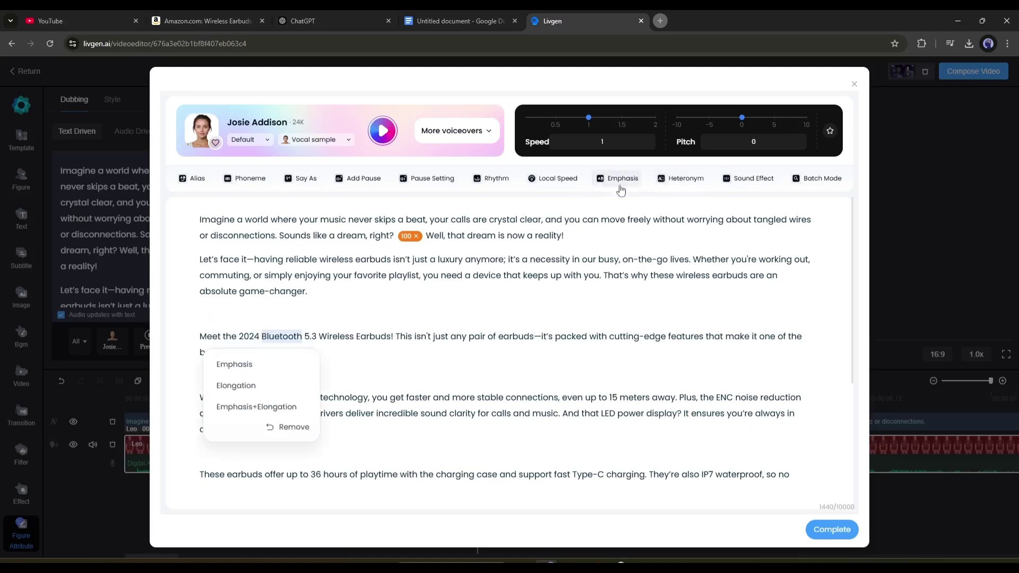
left_click(255, 365)
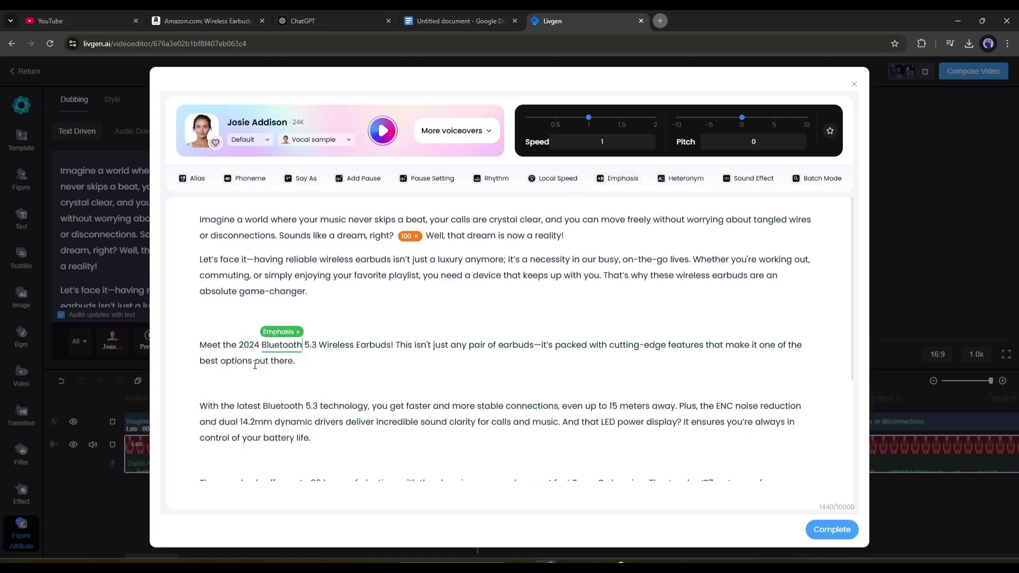
left_click(684, 179)
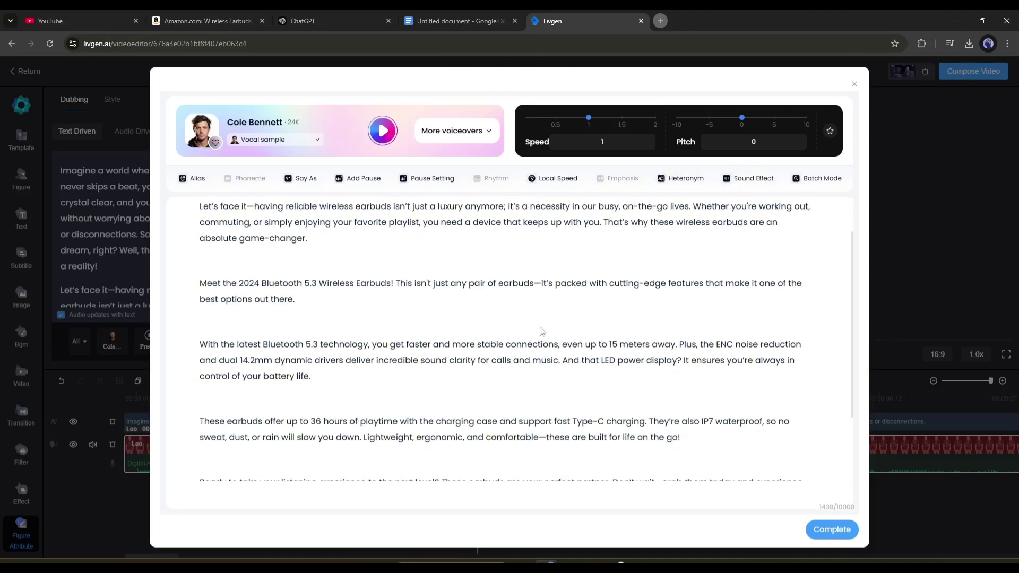
scroll(544, 371, "down", 2)
left_click(833, 531)
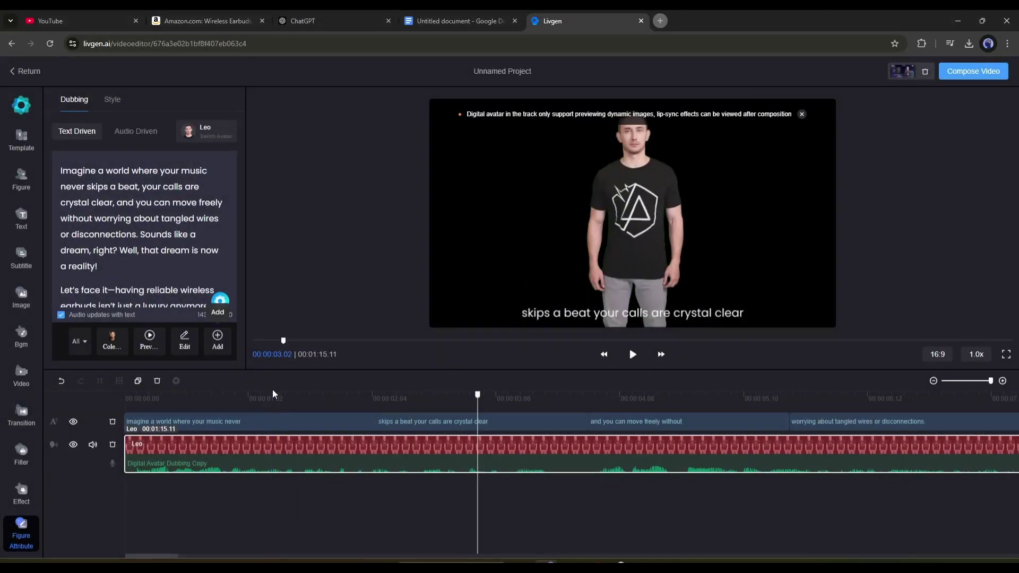
left_click(288, 397)
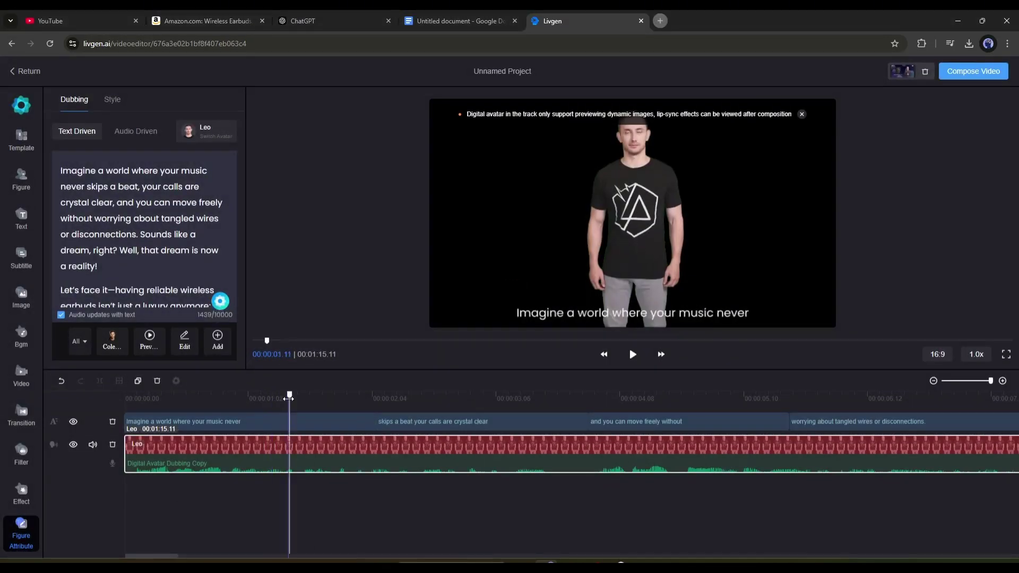
left_click_drag(289, 397, 124, 396)
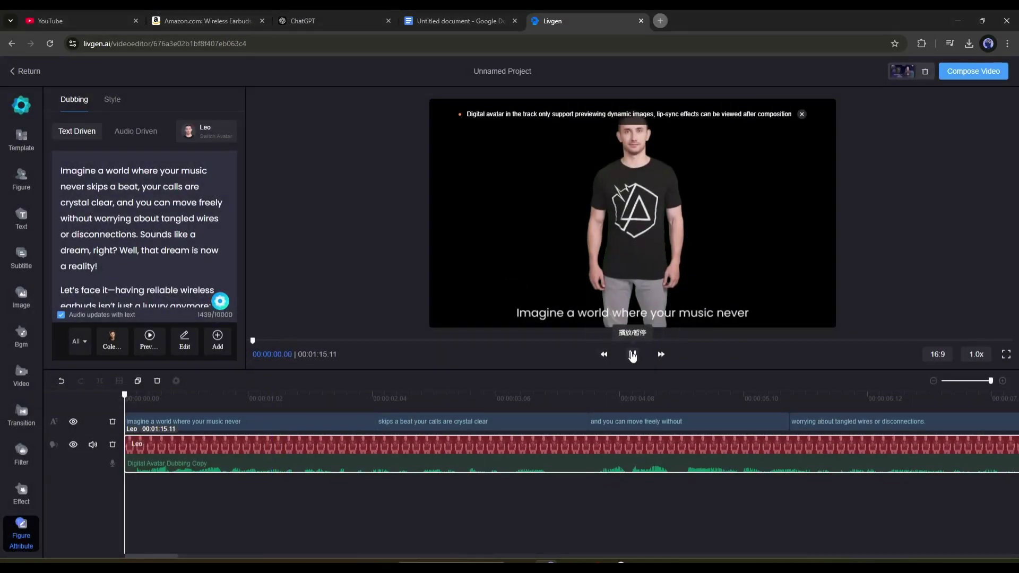
left_click(632, 354)
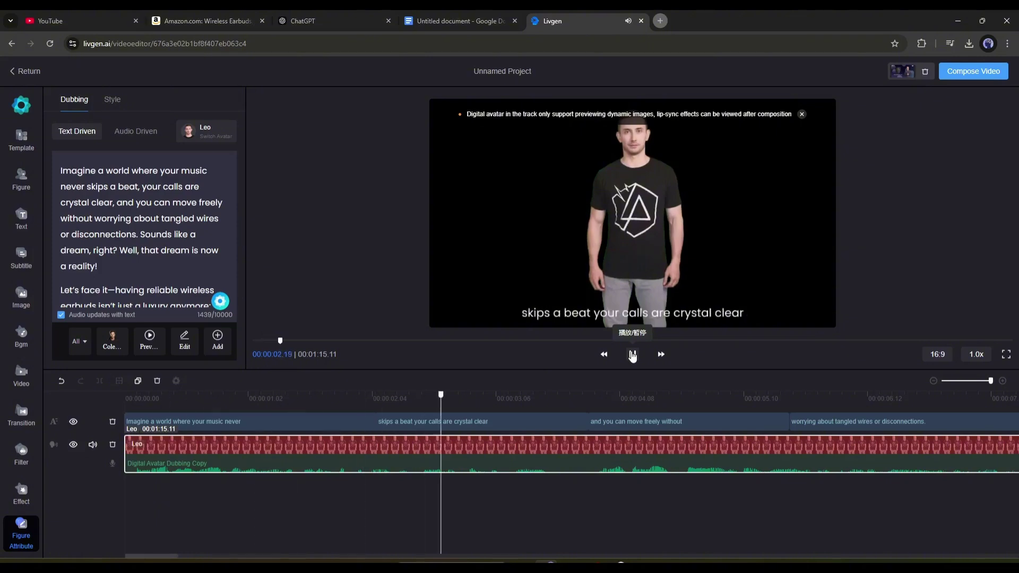
left_click(632, 354)
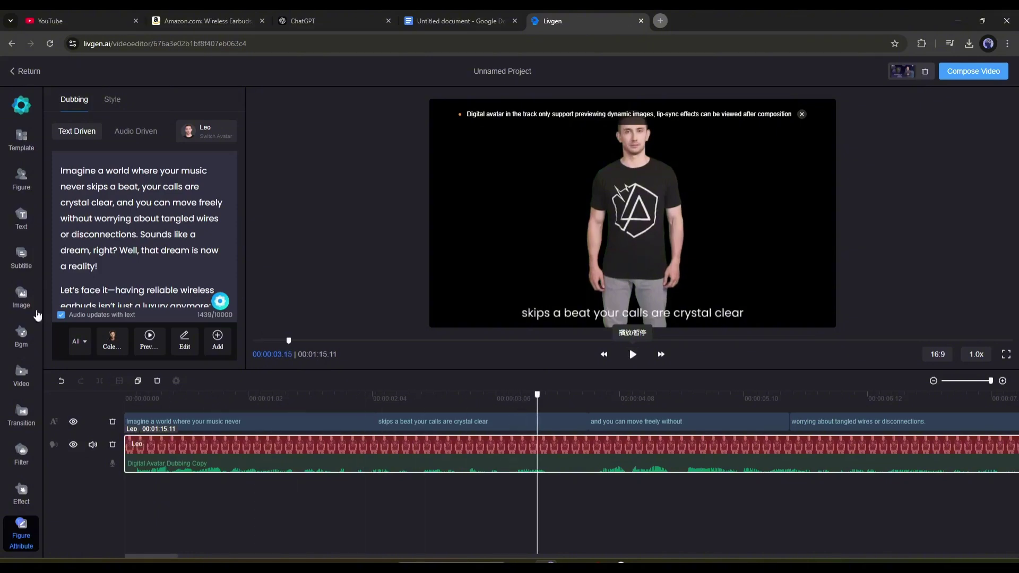
Add the dark office room stock image and move it to the track start.
left_click(28, 381)
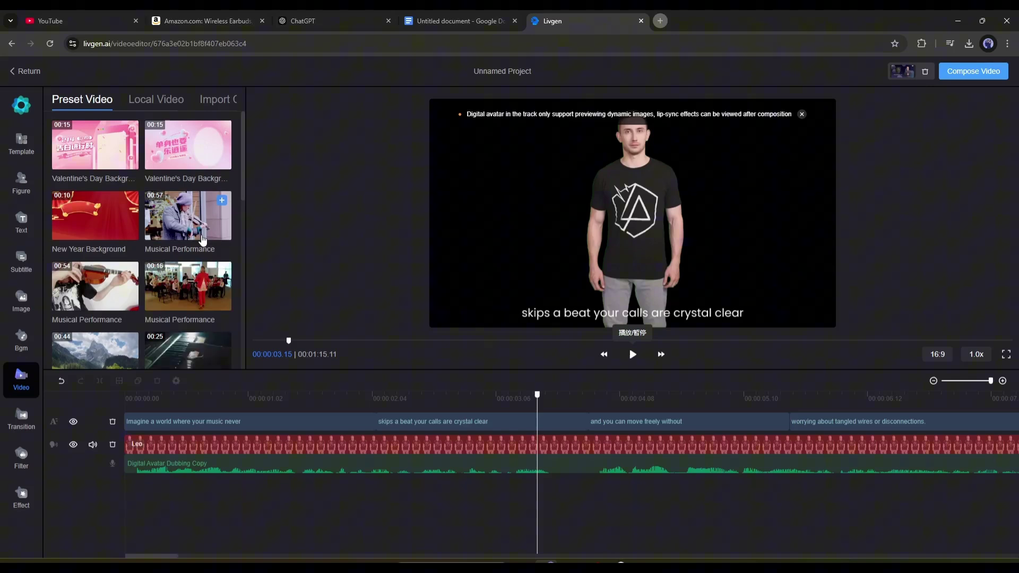
left_click(21, 300)
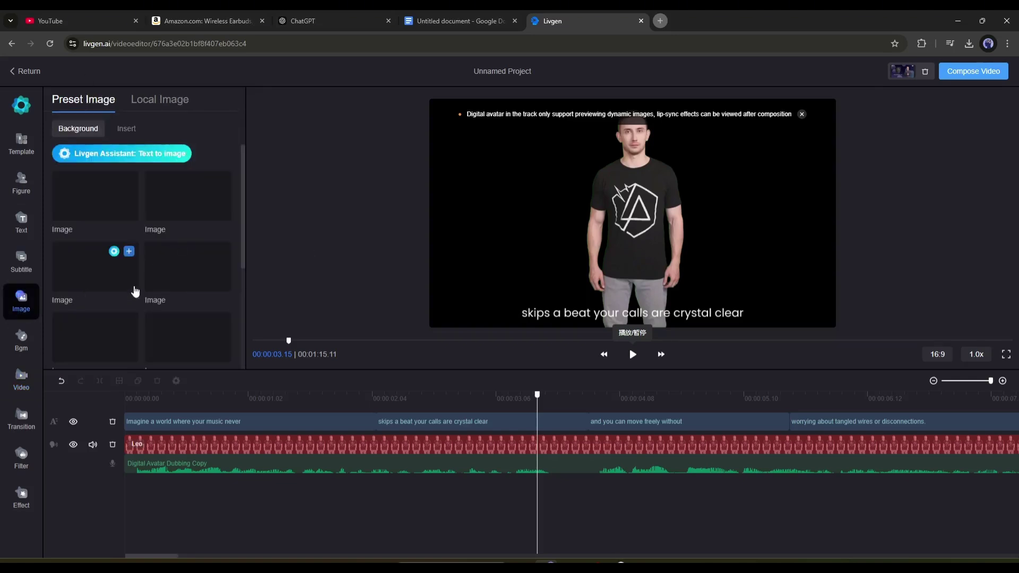
scroll(185, 280, "down", 5)
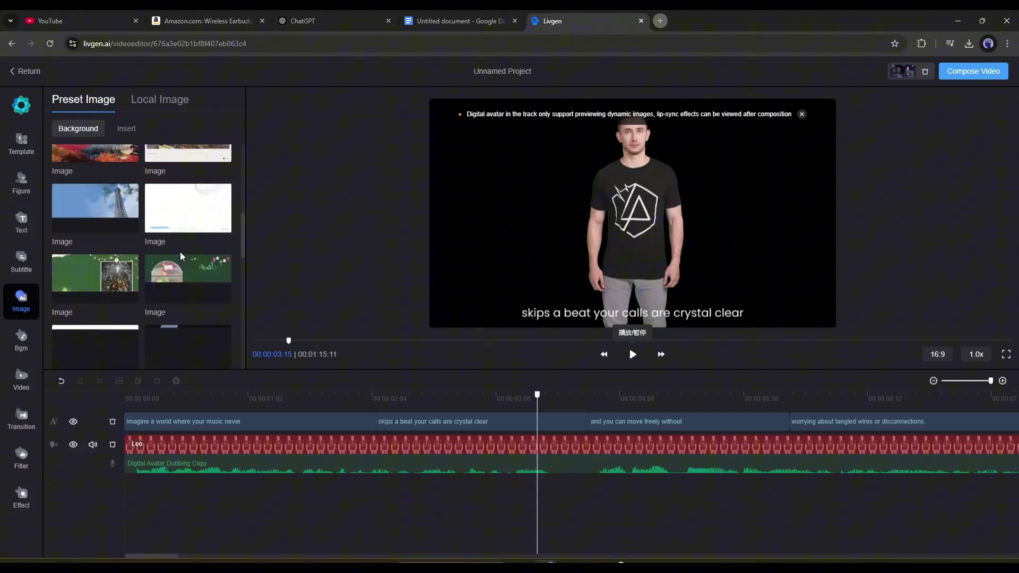
scroll(159, 257, "down", 5)
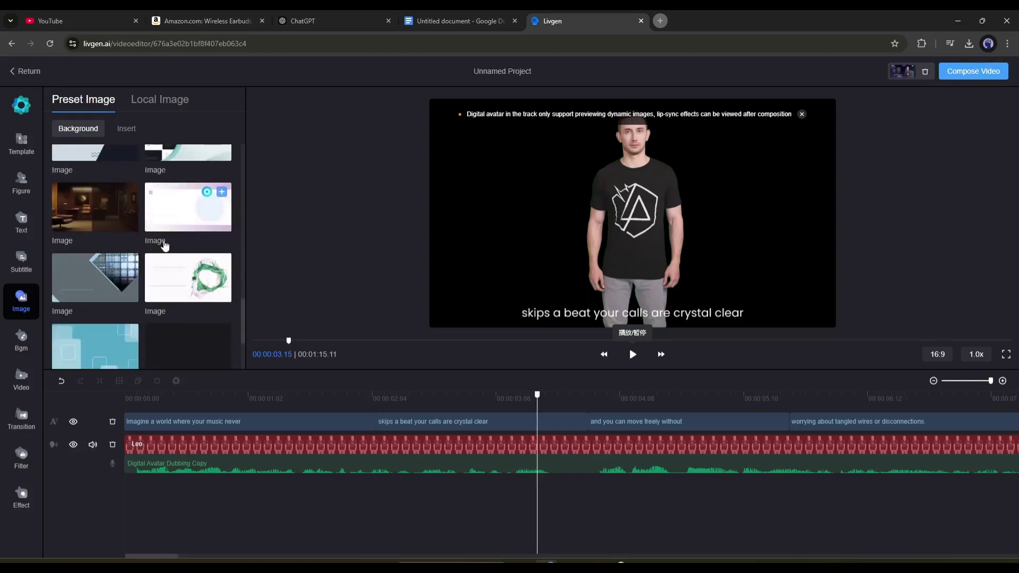
left_click(129, 193)
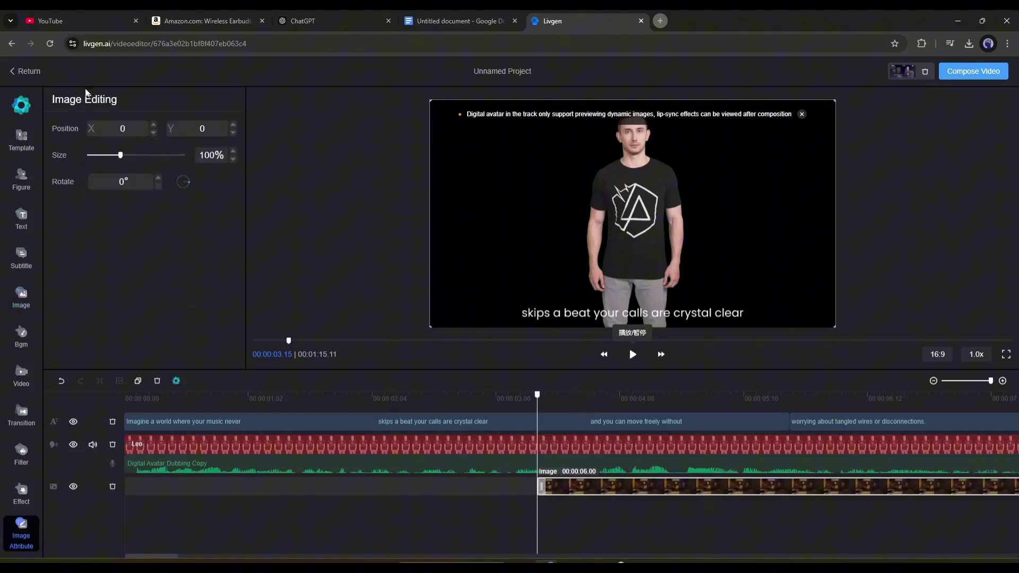
left_click_drag(578, 487, 170, 487)
Stretch the room image clip to run the full 1:15.11 video.
left_click(934, 381)
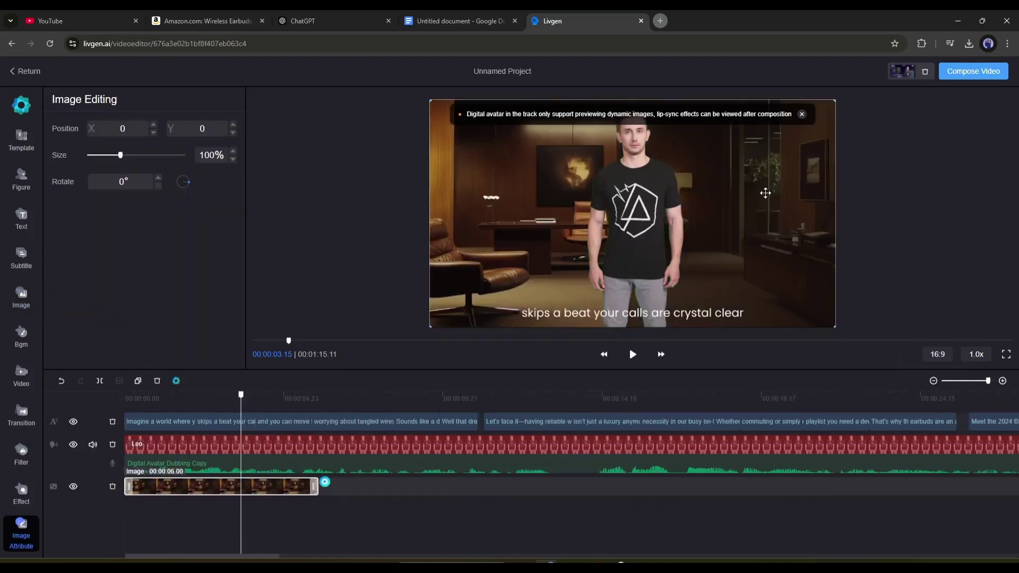
left_click(295, 451)
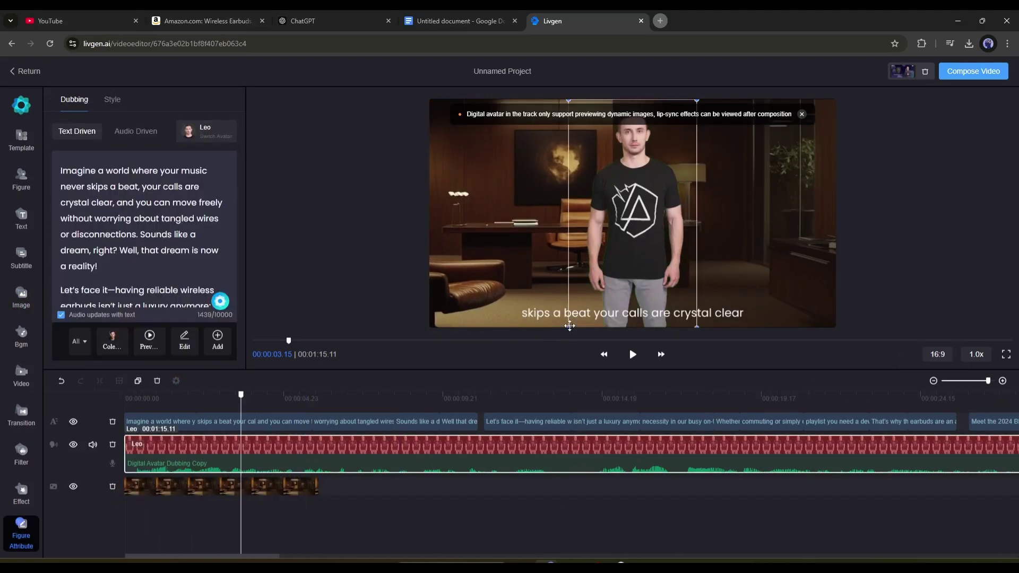
left_click(316, 486)
left_click_drag(316, 487, 538, 492)
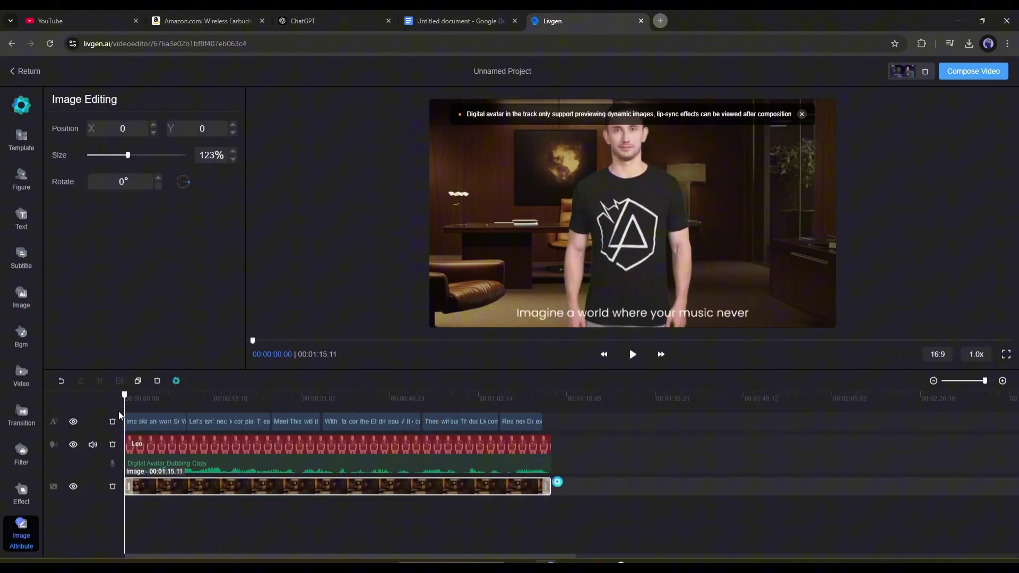
left_click(1003, 381)
left_click(482, 398)
left_click(268, 340)
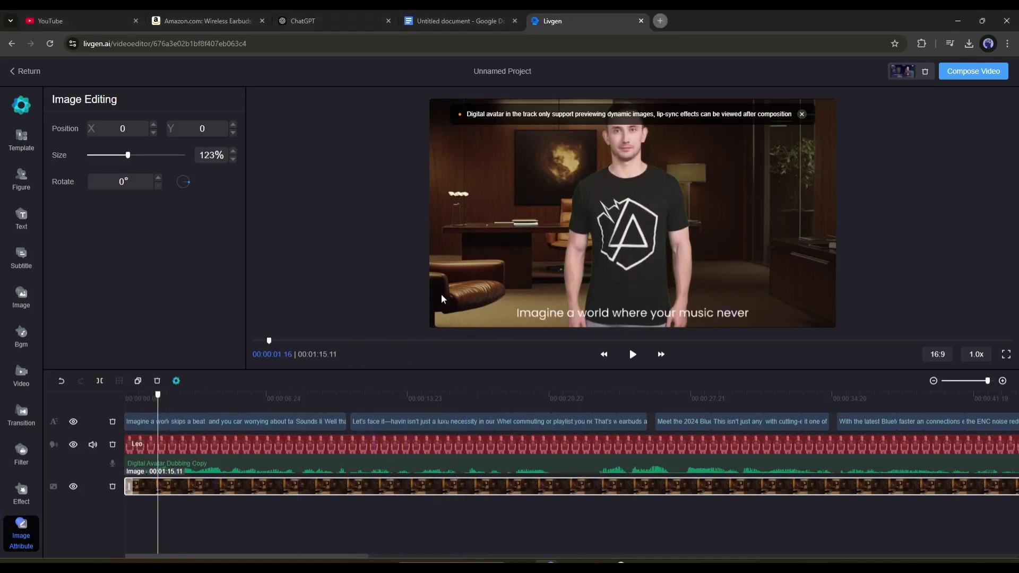
Check the earbuds listing on the Amazon store page, then return to LivGen.
left_click(223, 17)
scroll(542, 232, "down", 3)
scroll(541, 232, "down", 8)
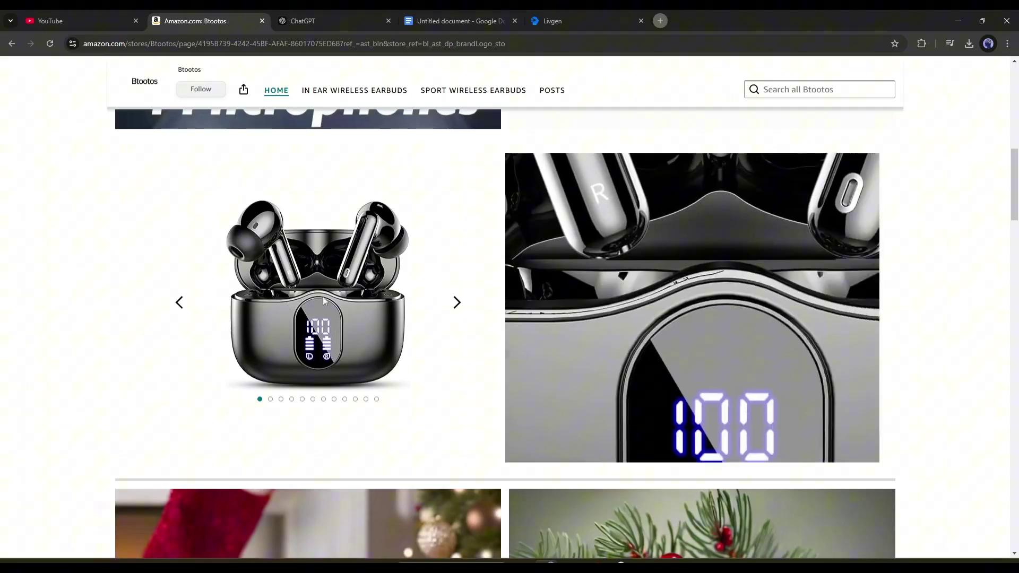
left_click(563, 20)
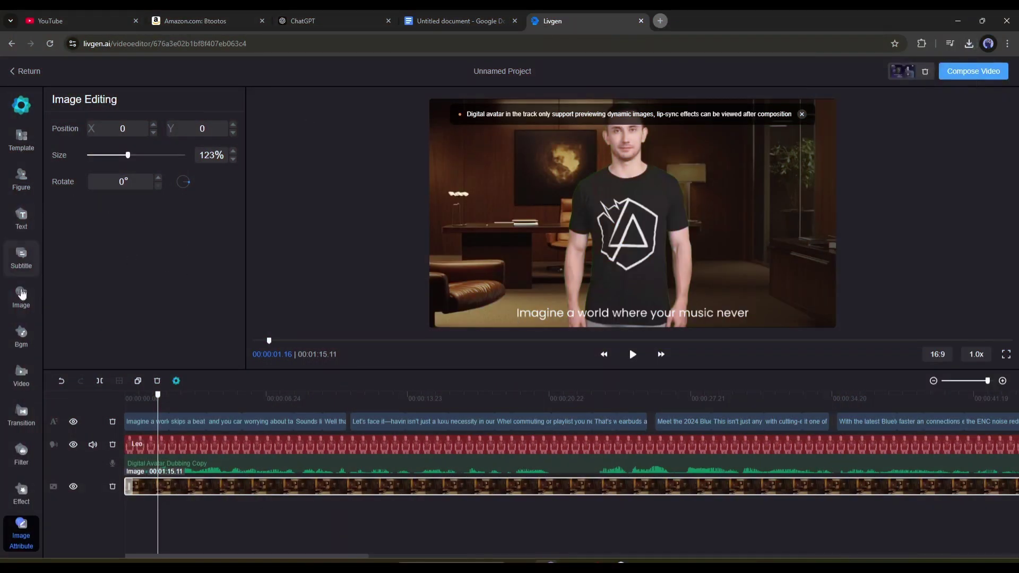
Upload the earbud product files from Downloads into local media, including ecd-131dc27d9e81.mp4.
left_click(25, 391)
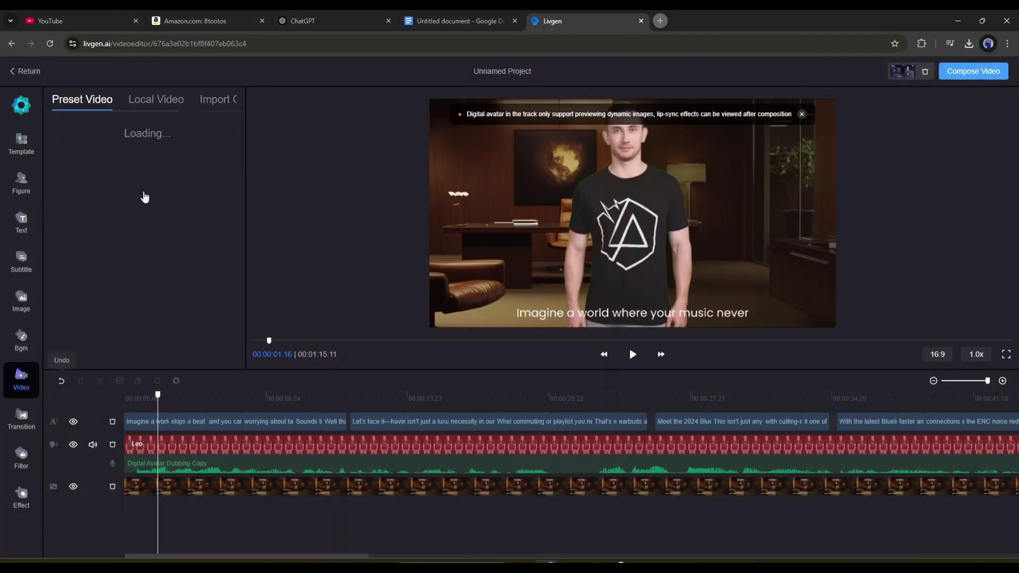
left_click(22, 300)
left_click(159, 100)
left_click(106, 139)
left_click(49, 152)
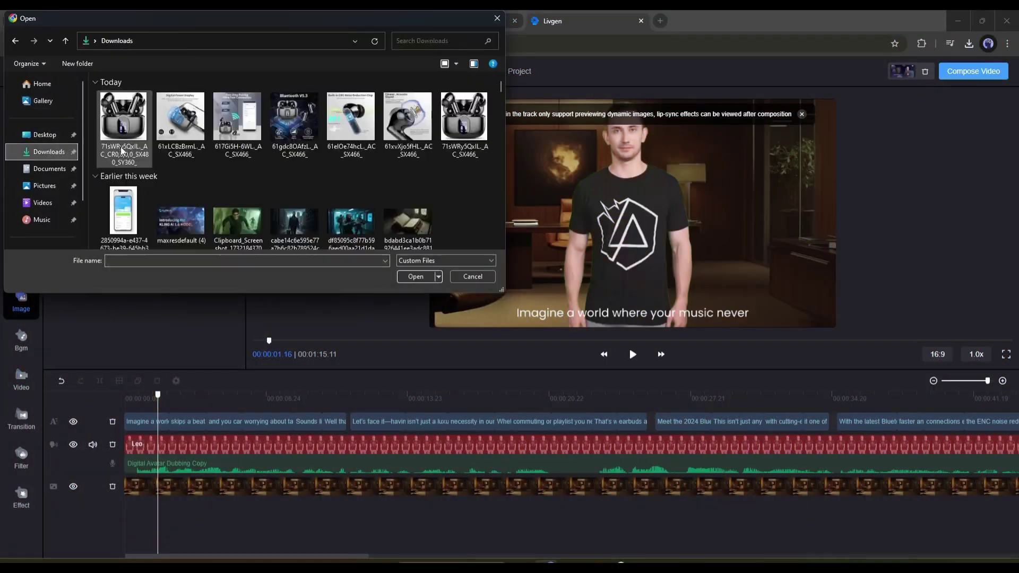
left_click(123, 116)
left_click(464, 116, "shift")
left_click(417, 277)
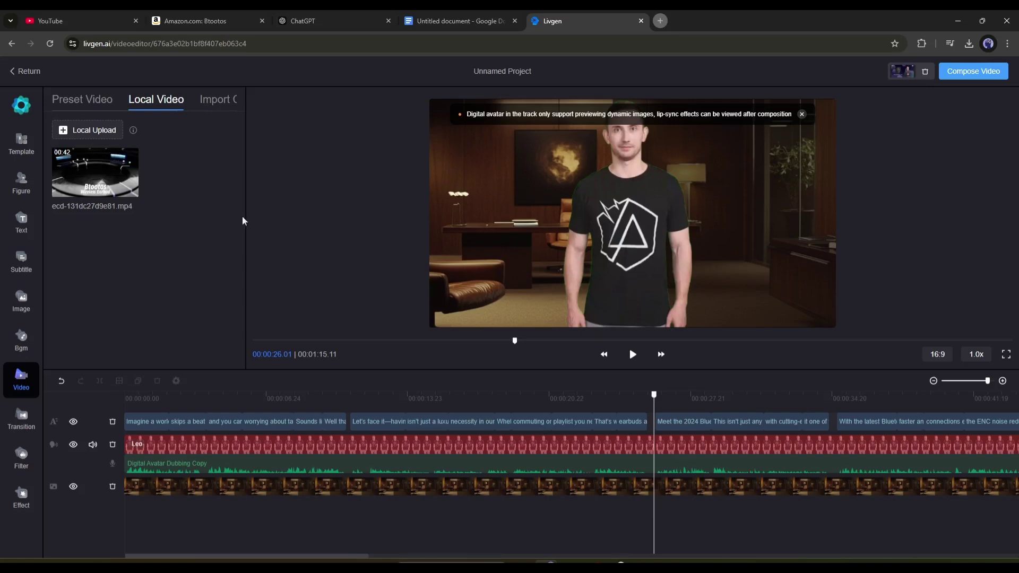
left_click_drag(113, 175, 718, 430)
Detach and delete the product clip's audio, then play the video to review.
left_click(118, 381)
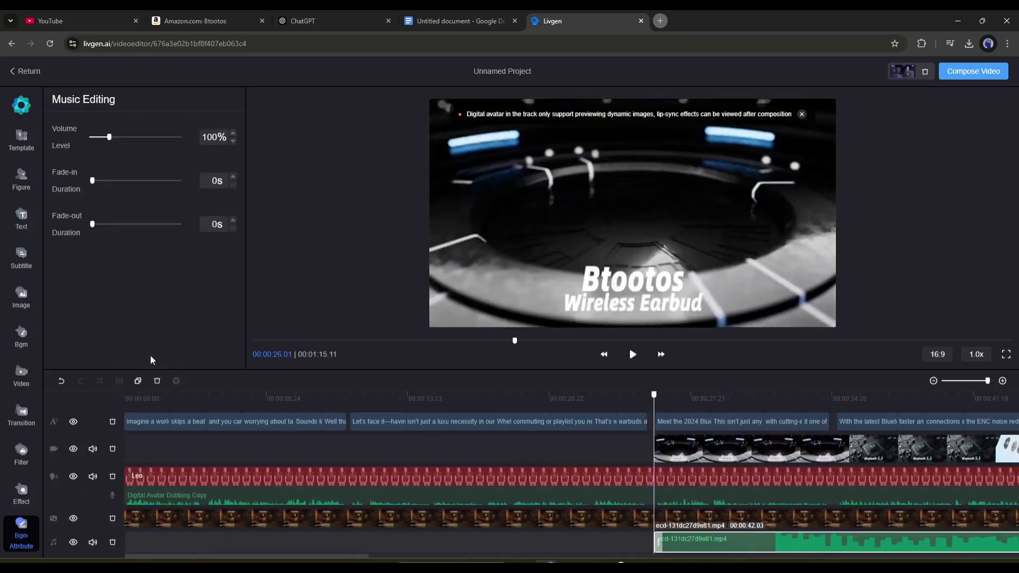
left_click(157, 381)
left_click(633, 354)
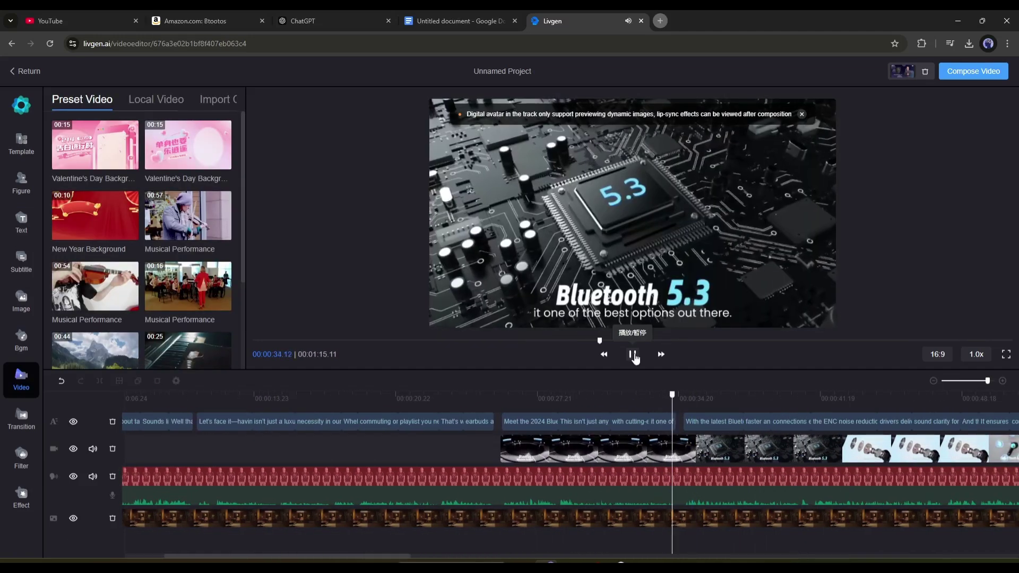
left_click(639, 397)
Move the later product clip part to about 00:34 and check the timeline.
left_click_drag(639, 397, 618, 400)
left_click_drag(723, 456, 792, 460)
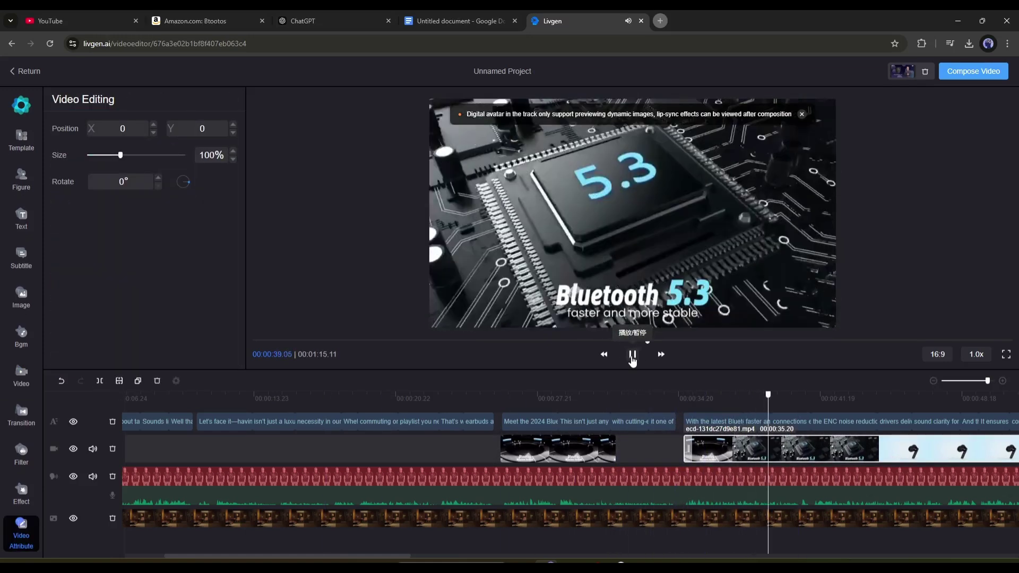
left_click_drag(799, 395, 1007, 413)
left_click(607, 396)
left_click(21, 376)
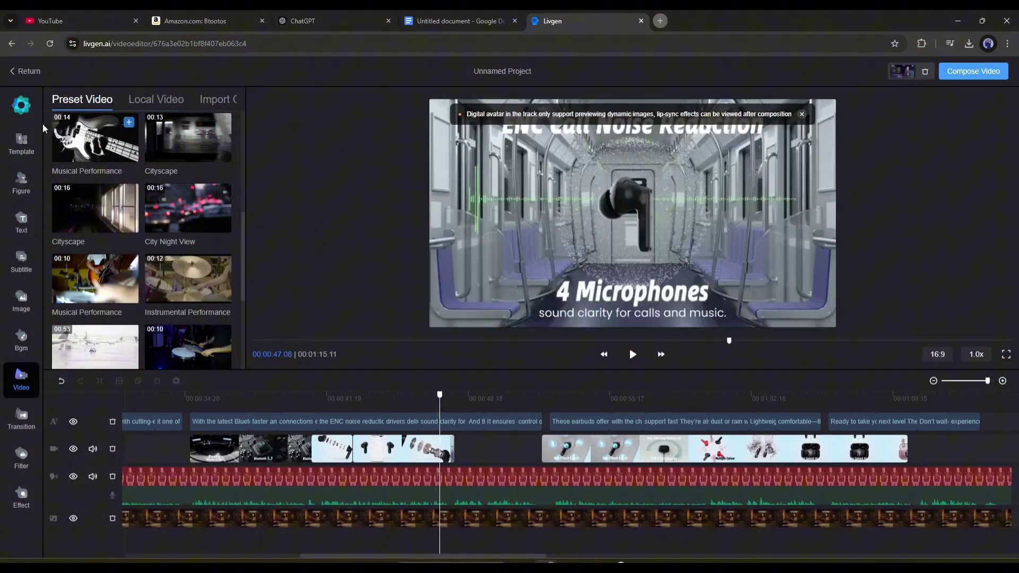
Turn off the subtitles in the Subtitle panel.
left_click(24, 223)
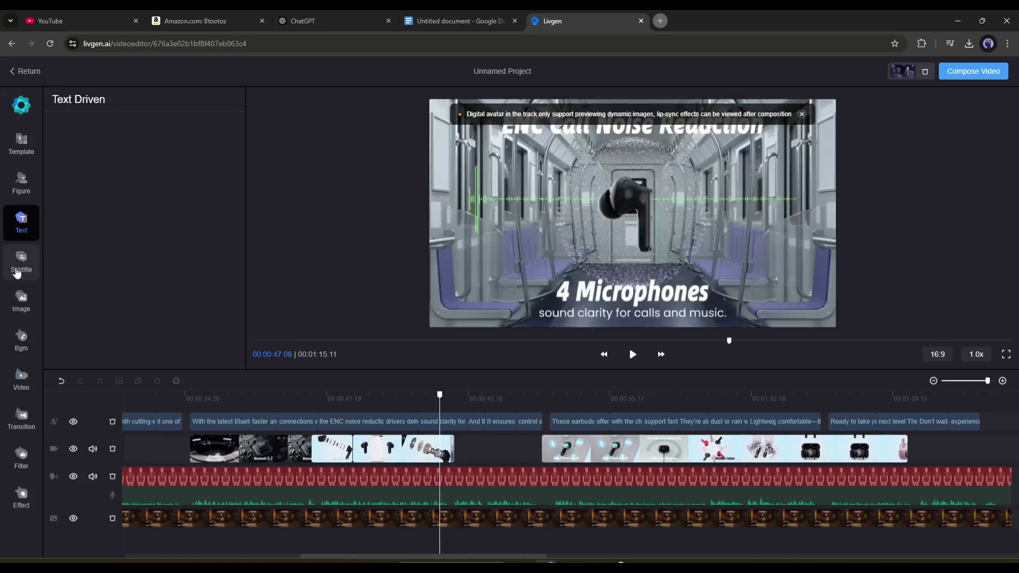
left_click(20, 262)
left_click(125, 133)
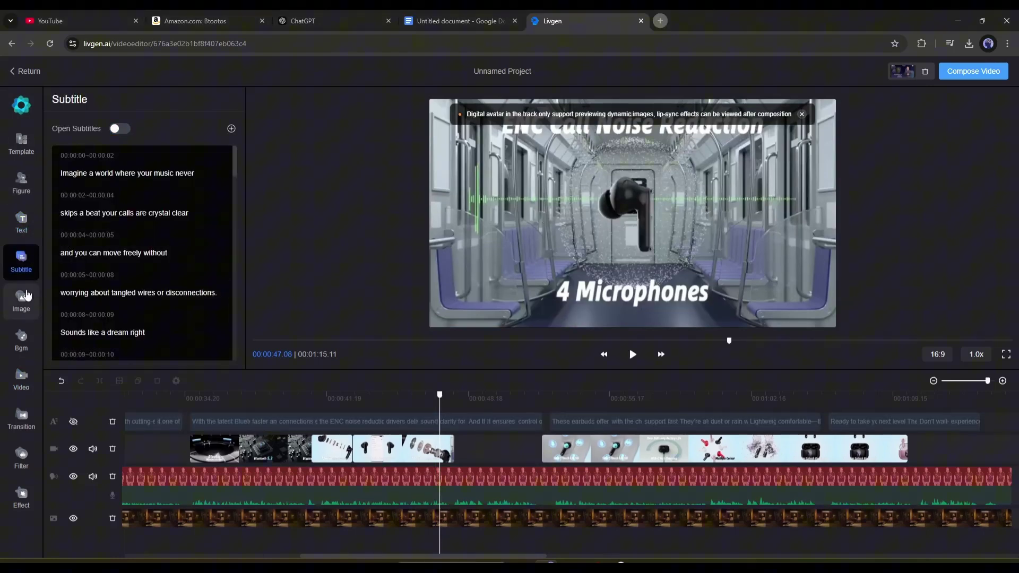
Add Peaceful and Comfortable.mp3 as the background music.
left_click(22, 300)
left_click(22, 339)
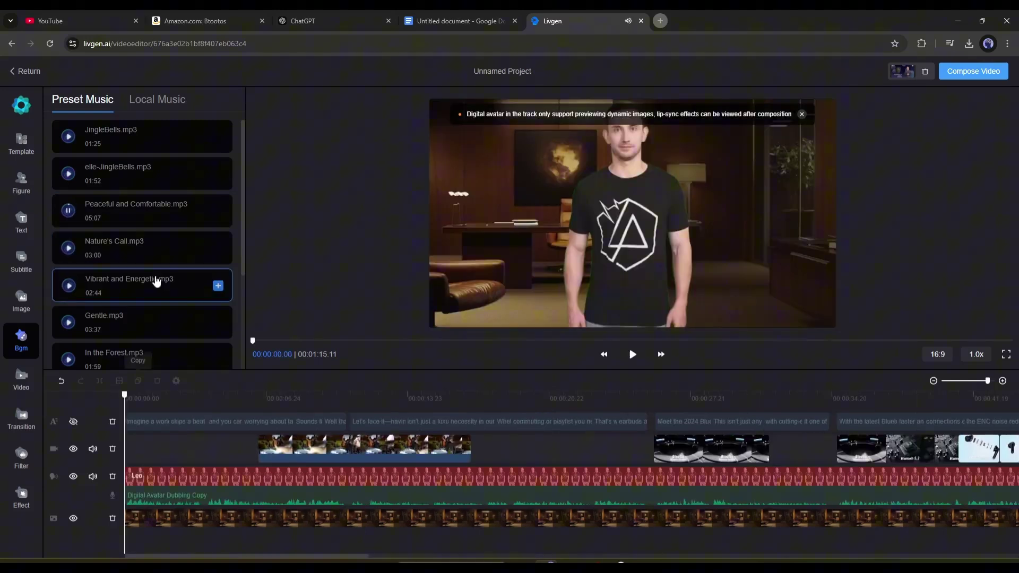
left_click(218, 212)
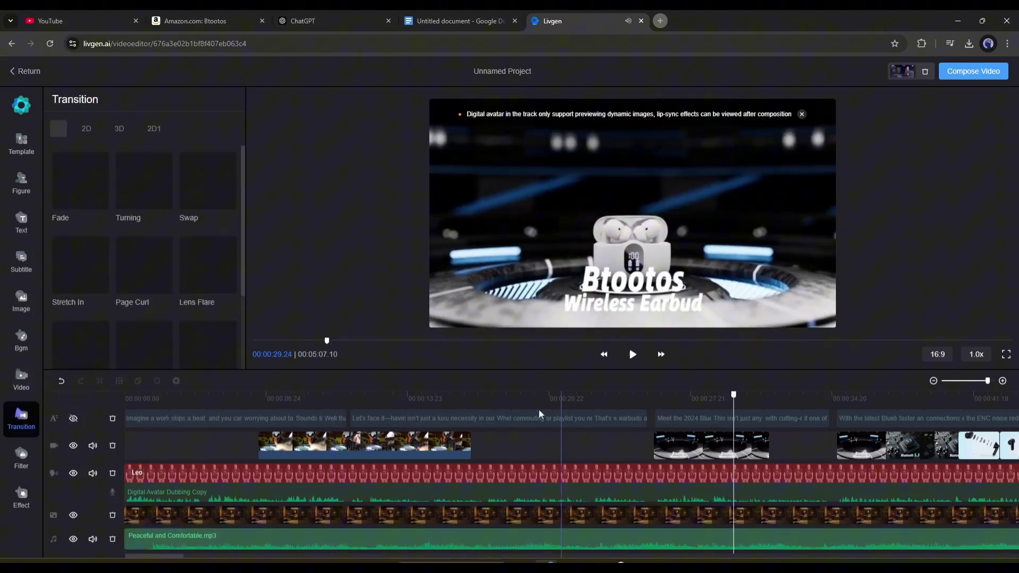
Look through transitions, filters and effects, then start composing the video.
left_click(447, 450)
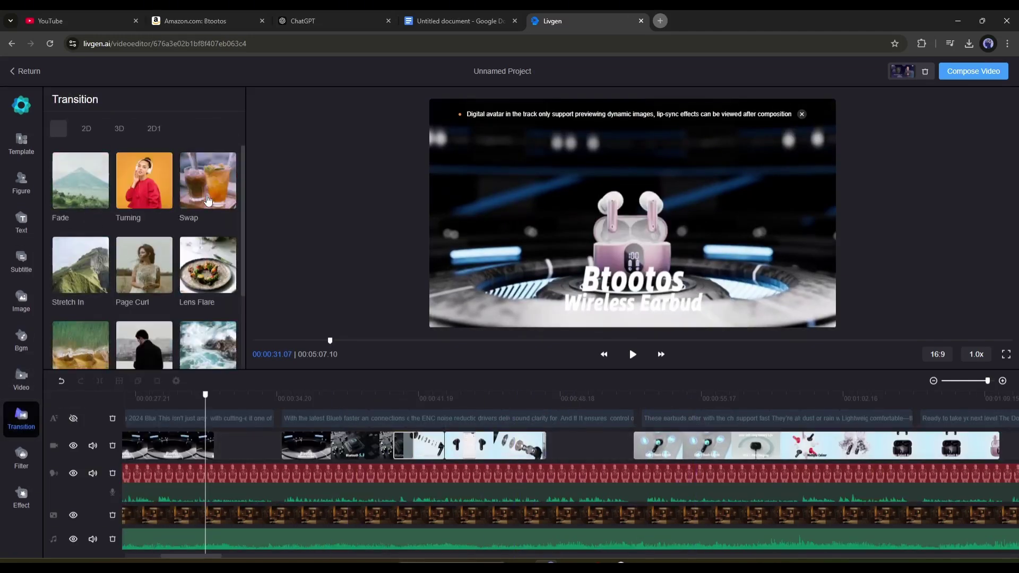
left_click(21, 456)
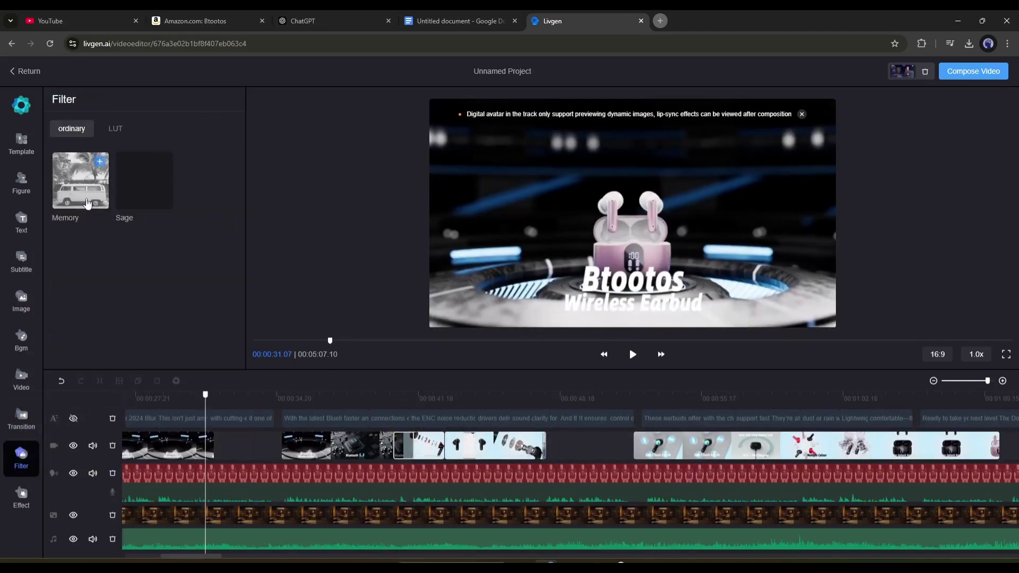
left_click(21, 496)
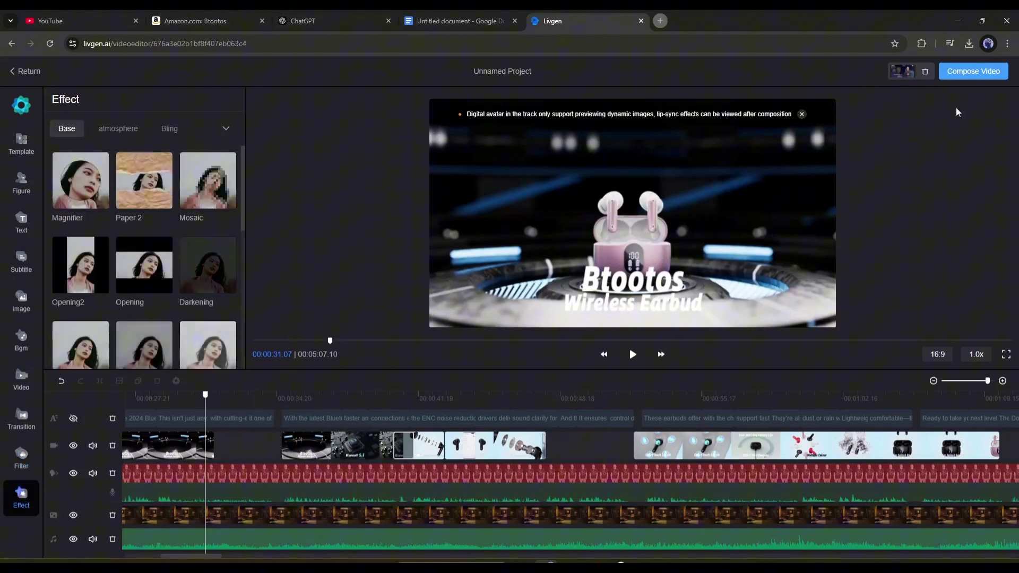
left_click(974, 71)
Confirm the export and wait for the 1:15 project to finish composing.
left_click(767, 427)
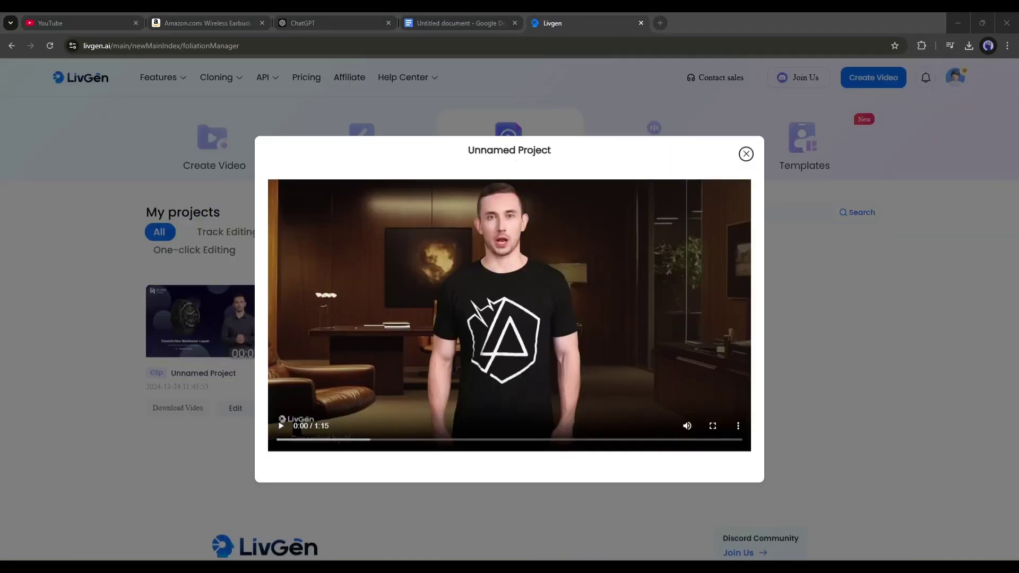
left_click(417, 472)
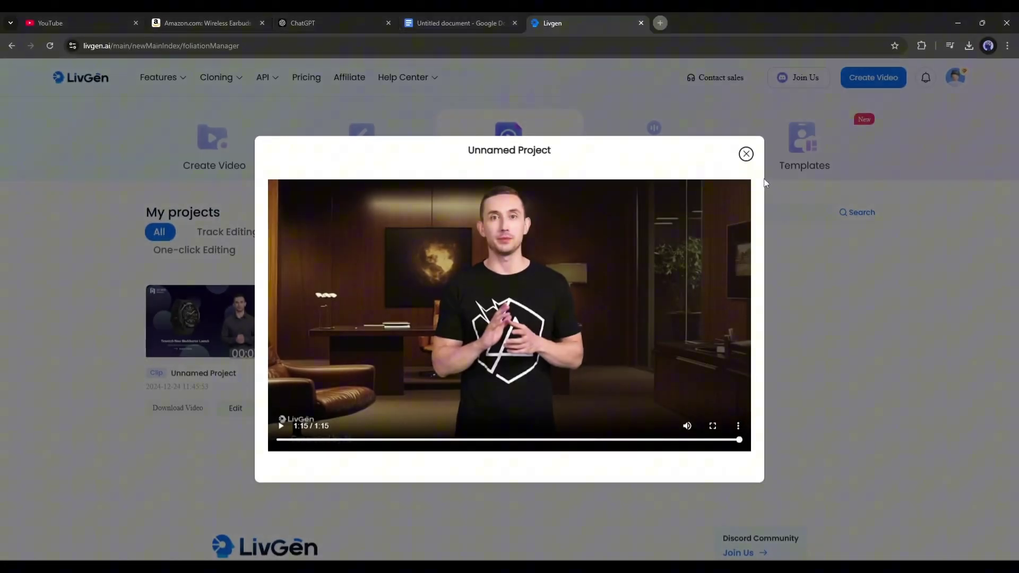
Close the finished video's preview to return to My projects.
left_click(746, 154)
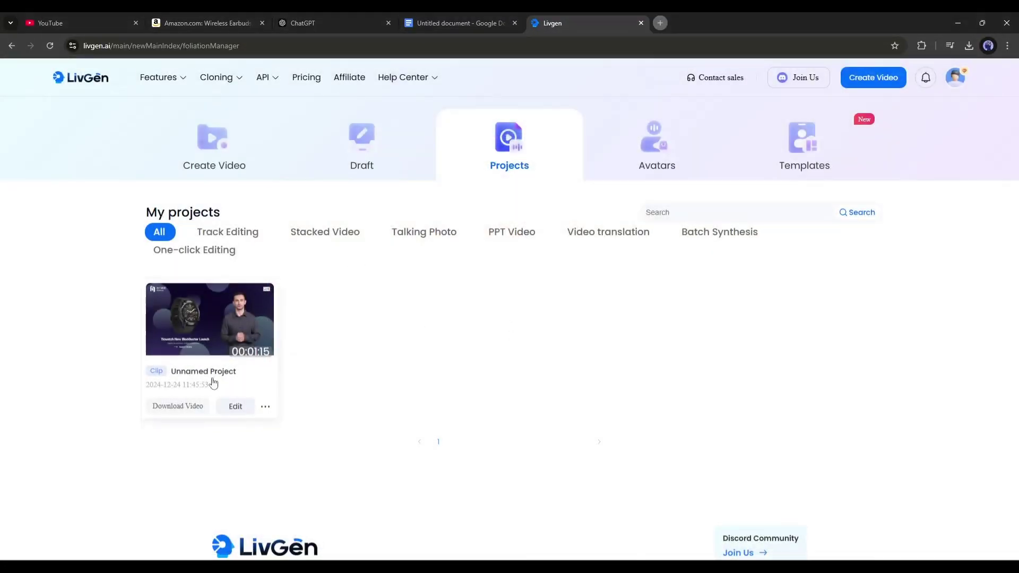